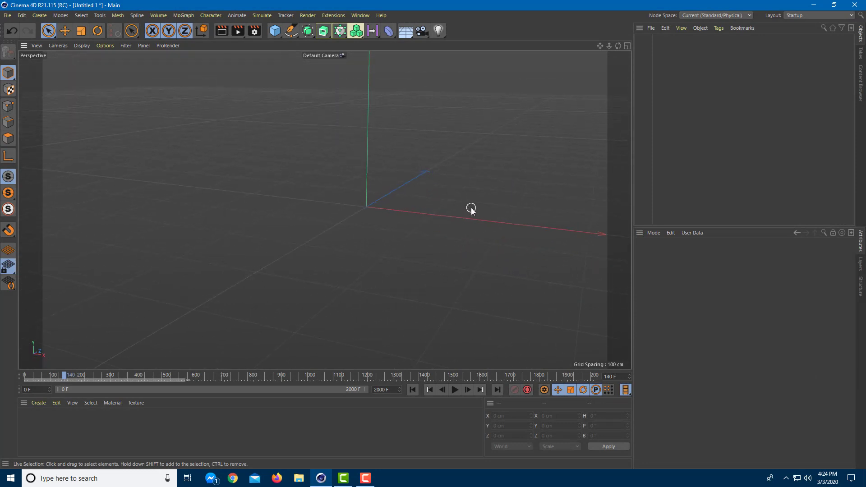
- Open the primitive objects flyout from the Cube icon in the top toolbar
left_click(274, 34)
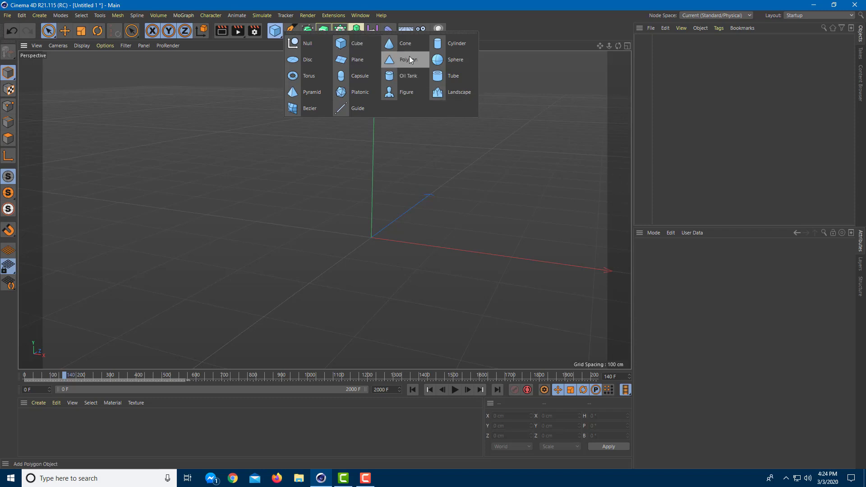
- Add a sphere raised to about 111 cm and show Gouraud Shading (Lines)
left_click(442, 60)
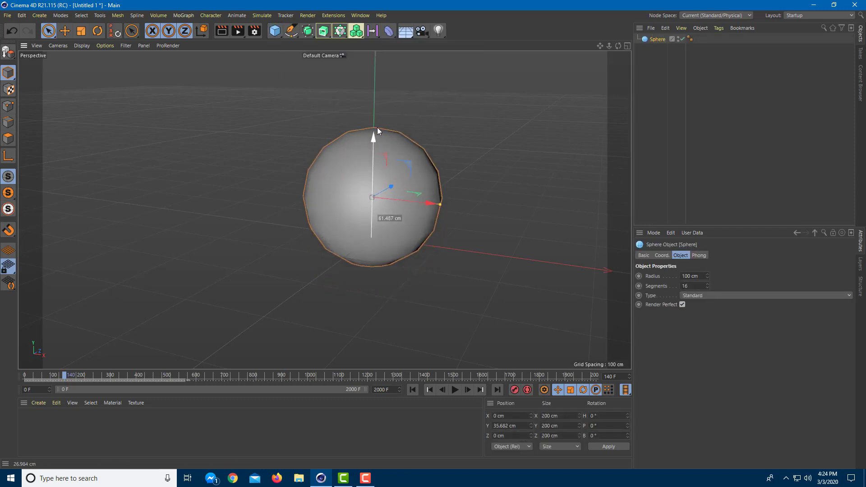
left_click_drag(377, 127, 378, 86)
middle_click_drag(470, 122, 432, 173, "alt")
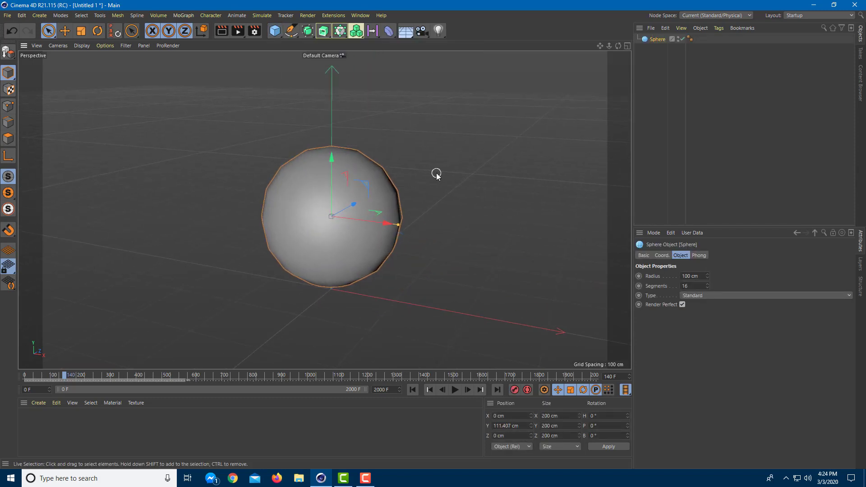
key("n")
key("b")
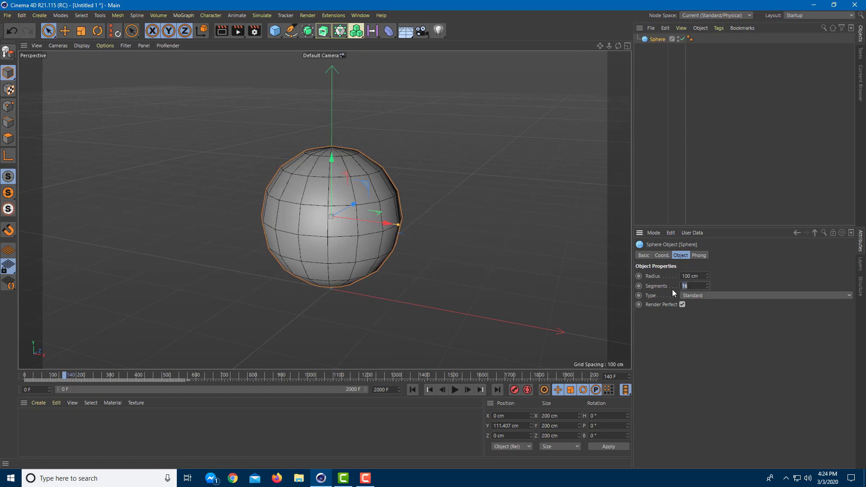
- Set the sphere's segments to 32
type("32")
key("Return")
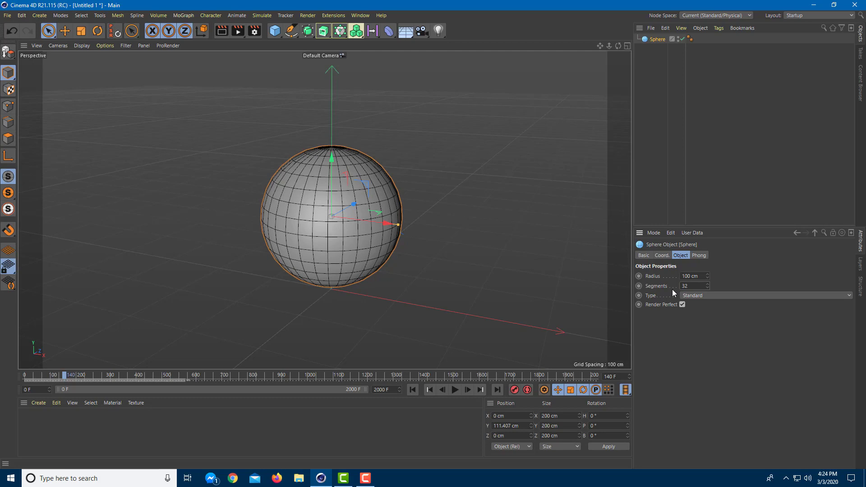
scroll(444, 228, "up", 3)
left_click_drag(378, 222, 437, 183, "alt")
scroll(437, 184, "down", 3)
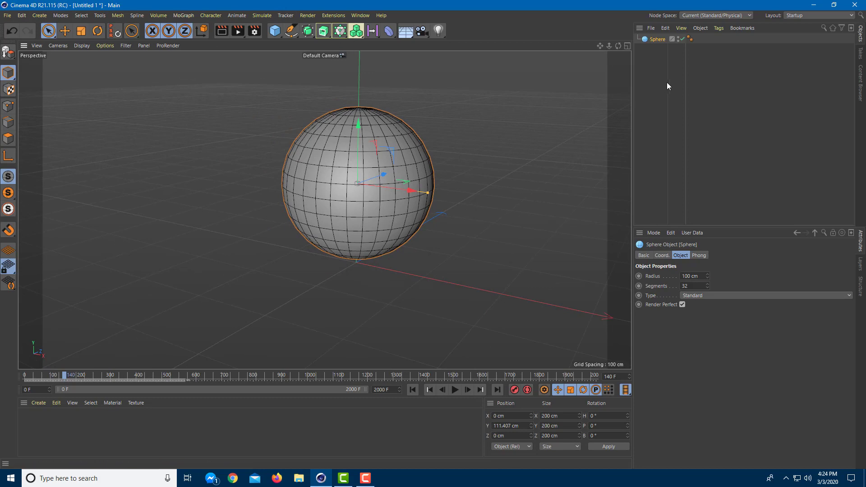
- Make the sphere editable and add a Cloth tag to it
key("c")
right_click(654, 39)
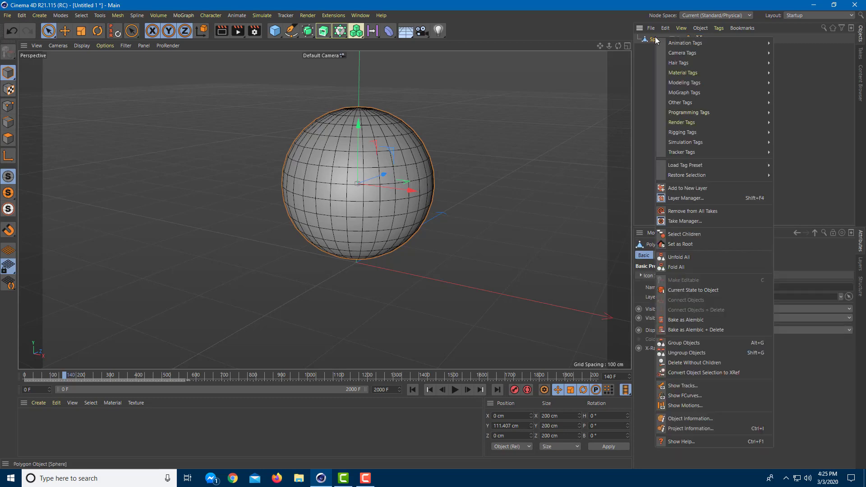
mouse_move(695, 143)
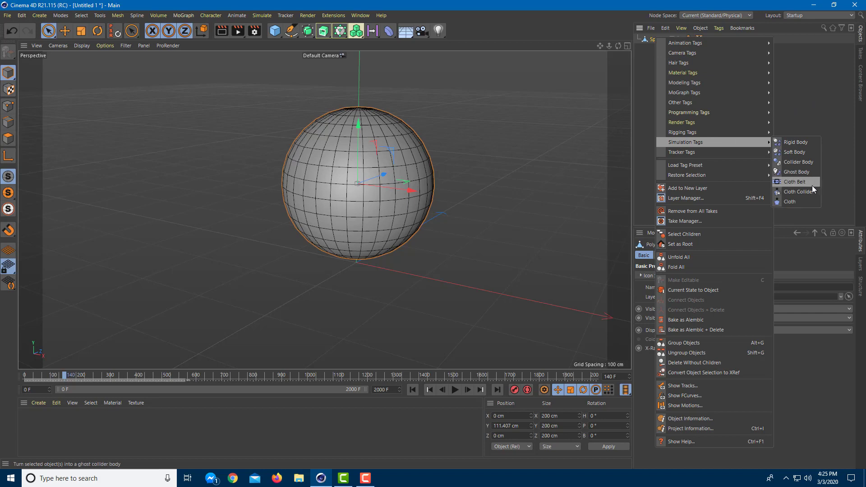
left_click(802, 202)
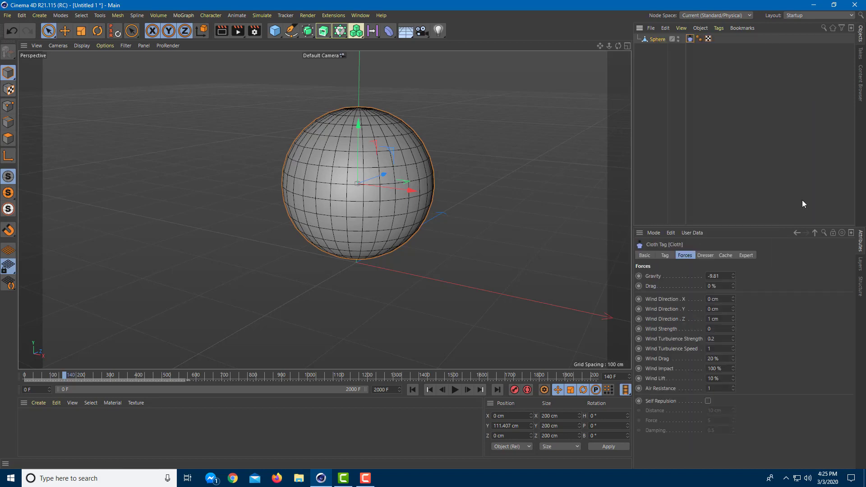
- Play the cloth simulation as a test, then stop back at frame 0
scroll(421, 124, "up", 2)
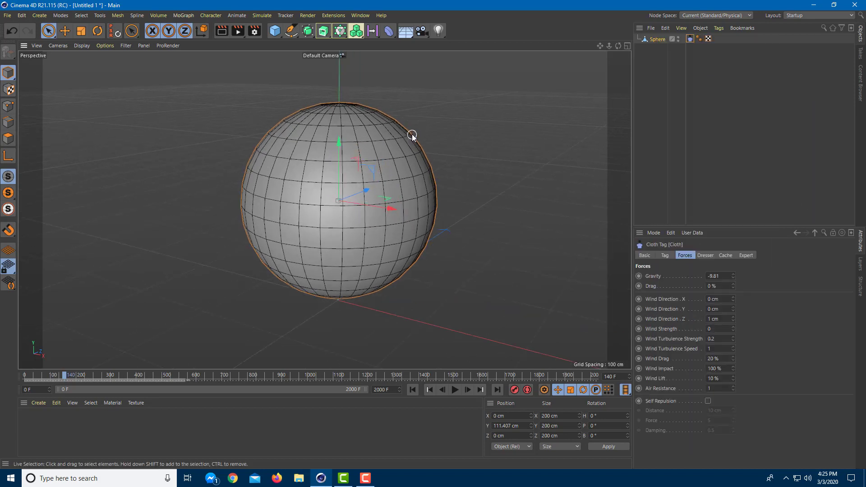
scroll(356, 116, "up", 3)
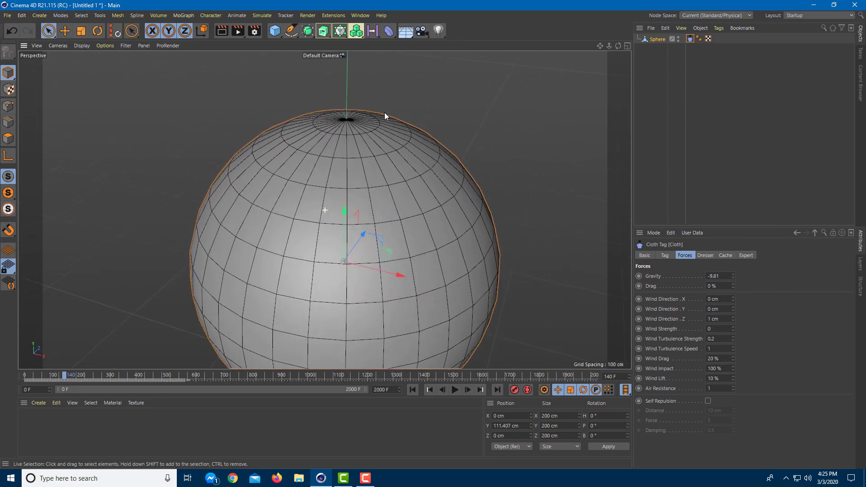
left_click_drag(384, 117, 386, 187, "alt")
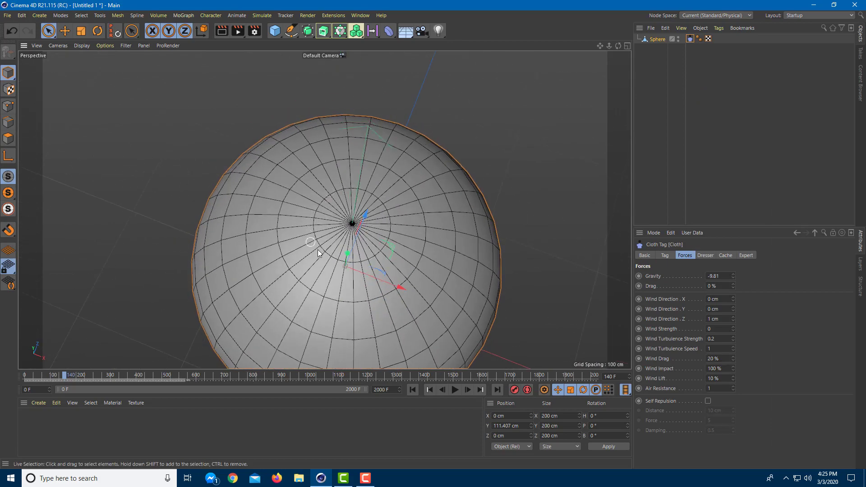
left_click_drag(390, 221, 509, 226, "alt")
scroll(497, 332, "down", 3)
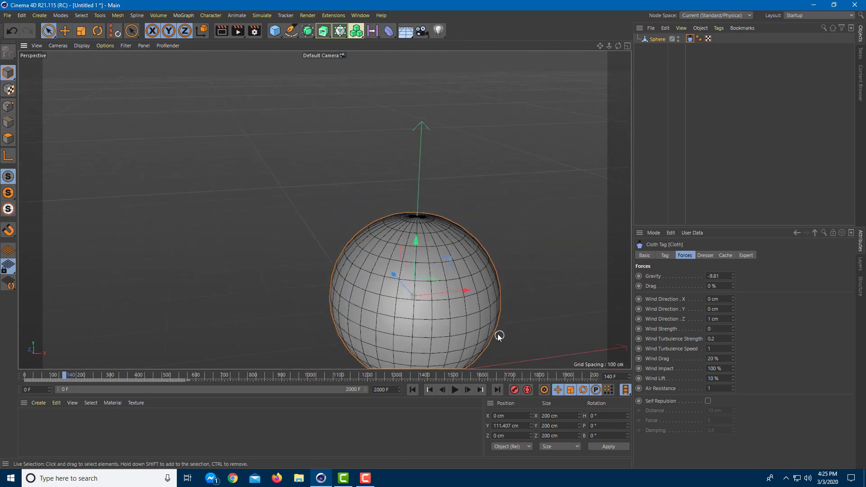
left_click(454, 390)
left_click(412, 389)
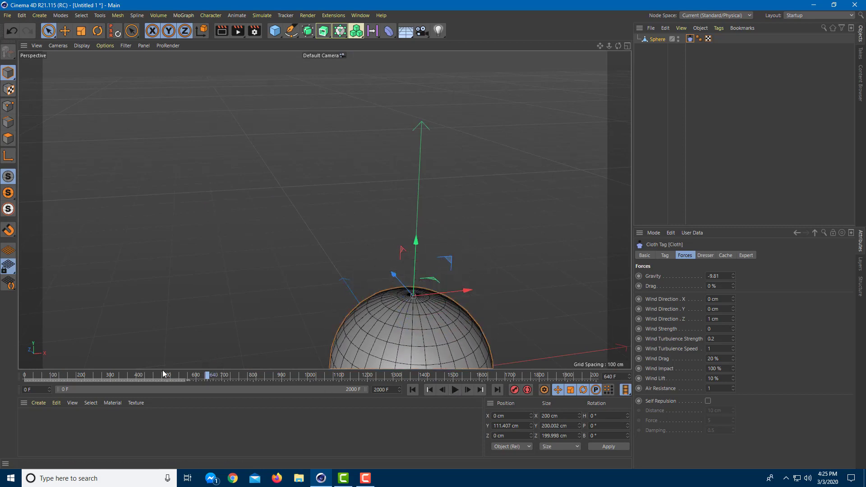
scroll(467, 147, "up", 5)
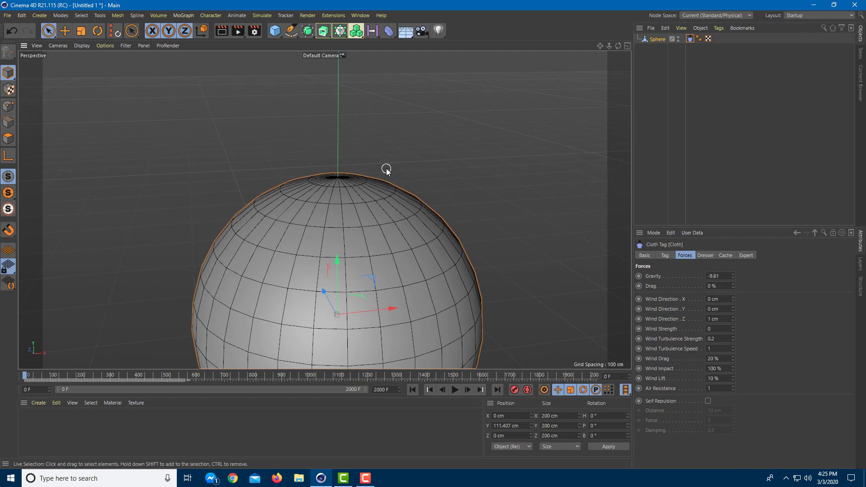
scroll(388, 135, "up", 3)
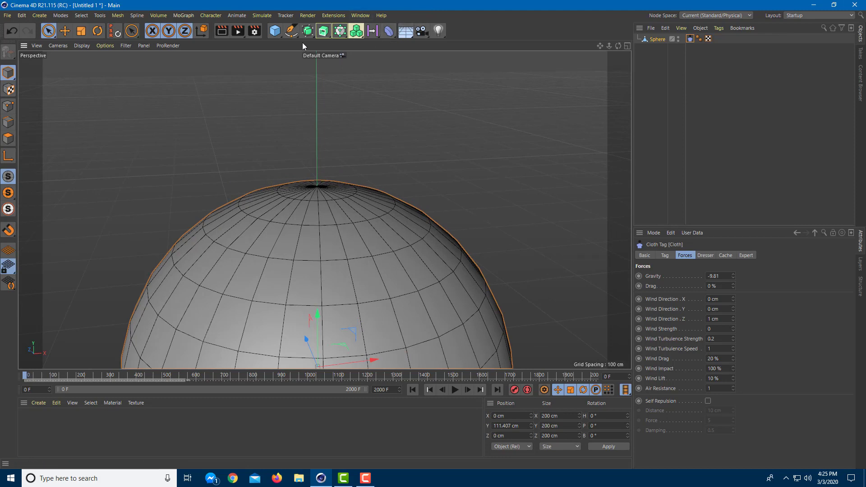
- Add a cube and try scaling it down, then delete the badly scaled cube
left_click(275, 31)
left_click(345, 47)
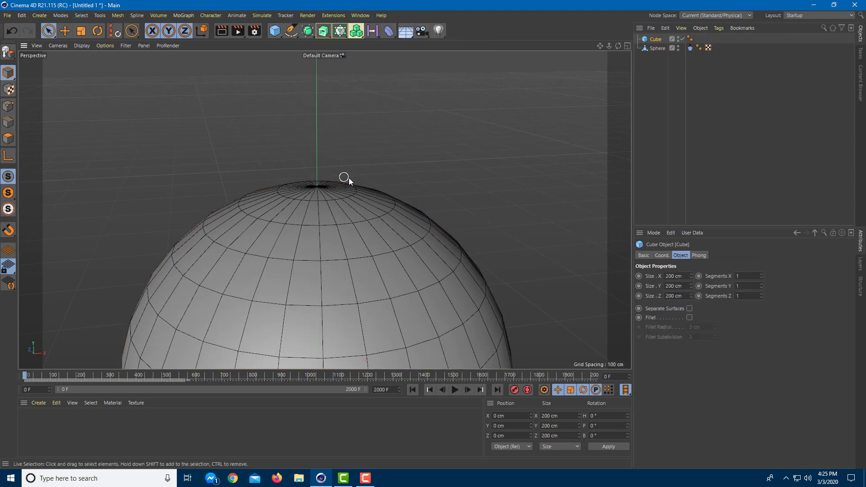
scroll(348, 178, "down", 3)
left_click_drag(336, 301, 341, 108)
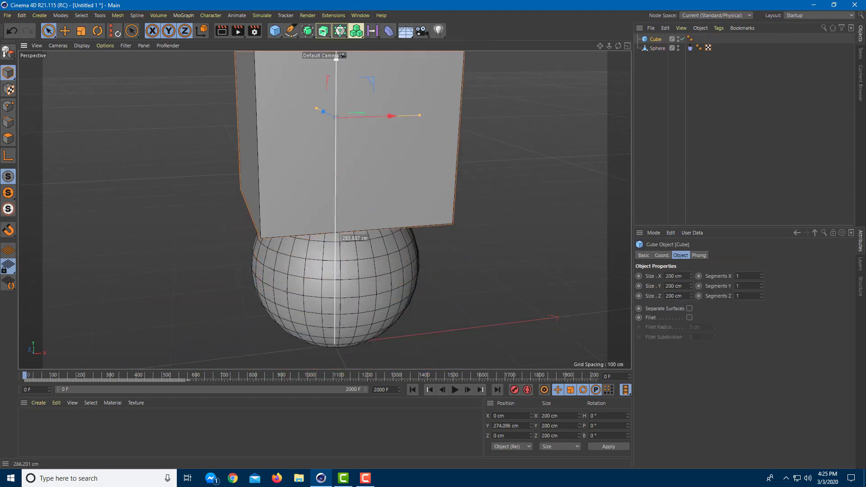
scroll(339, 356, "up", 2)
scroll(341, 366, "down", 2)
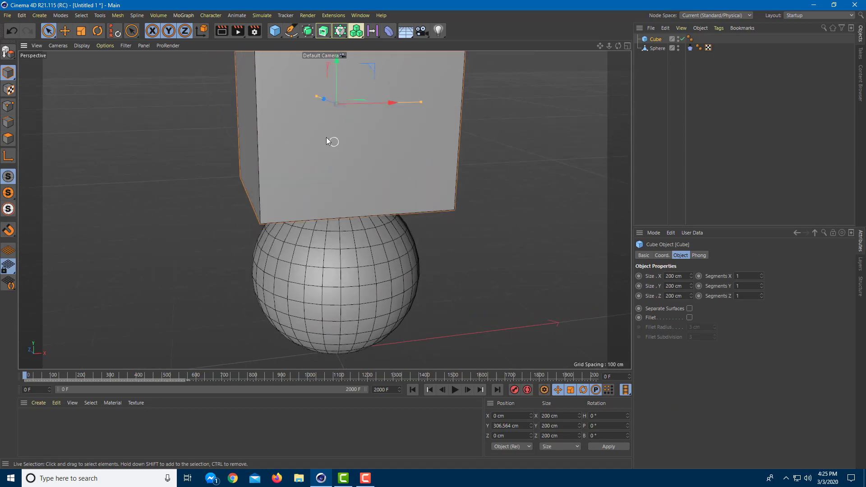
left_click(81, 32)
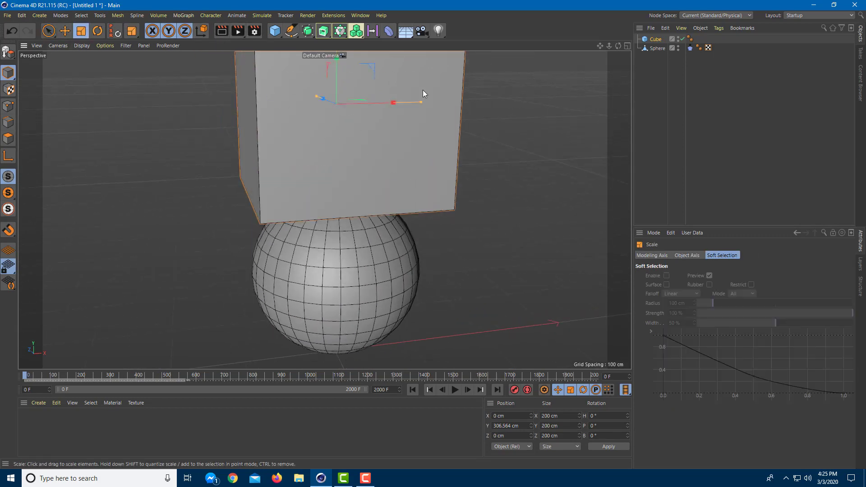
left_click_drag(336, 103, 336, 111)
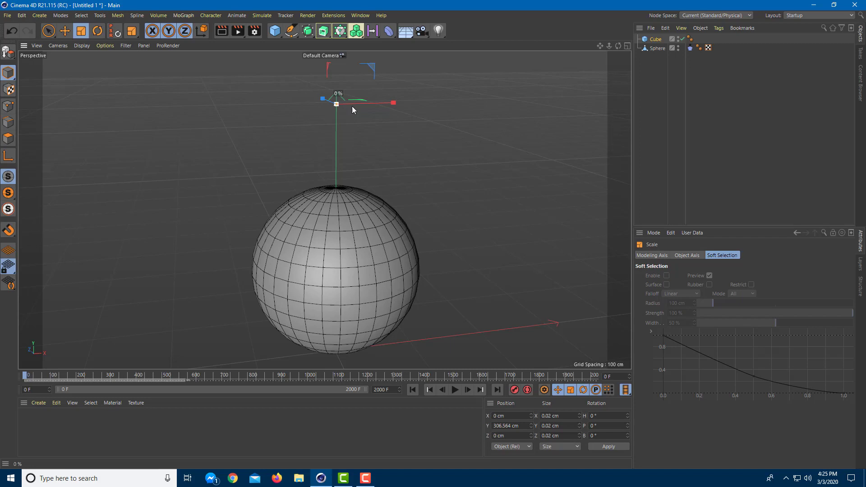
left_click_drag(421, 104, 416, 104)
left_click_drag(337, 96, 338, 97)
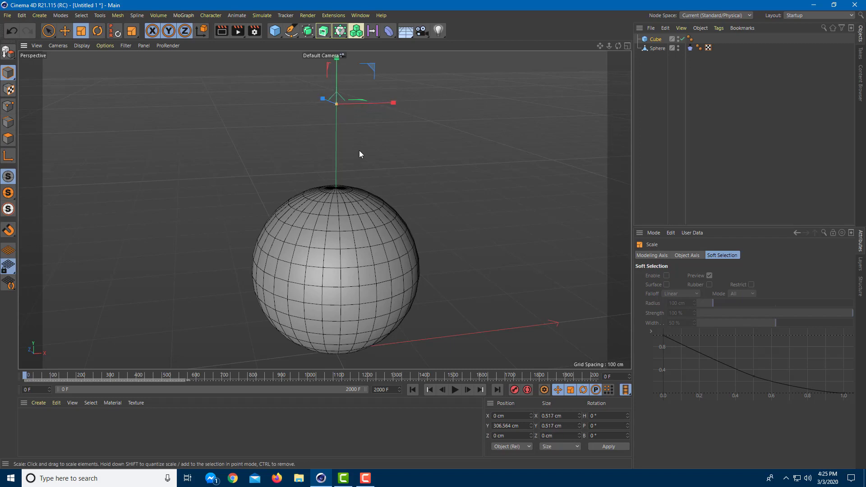
key("Delete")
- Add a fresh cube, shrink it to about 21 cm, and move it onto the sphere's top at Y 227.676 cm
left_click(275, 30)
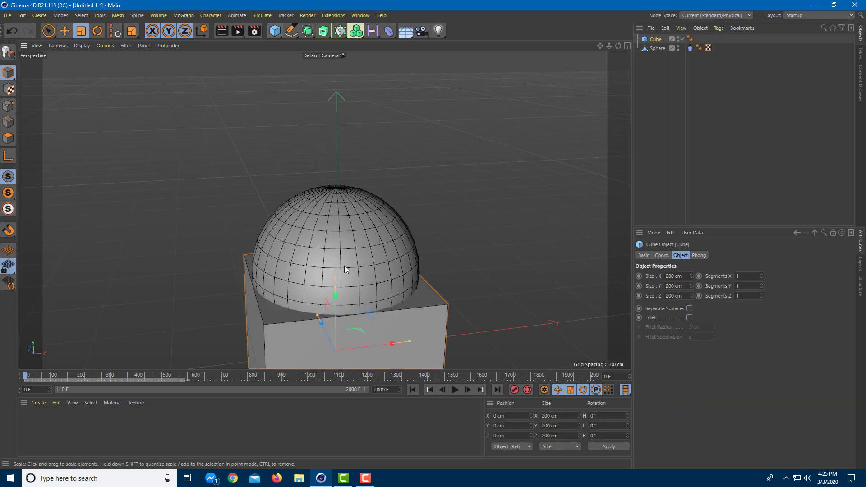
left_click_drag(336, 298, 338, 345)
left_click(43, 30)
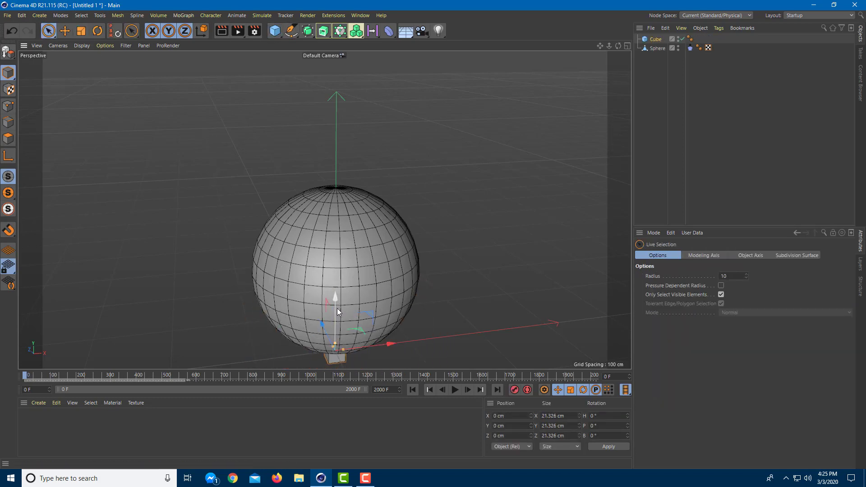
left_click_drag(337, 308, 360, 128)
scroll(361, 131, "up", 6)
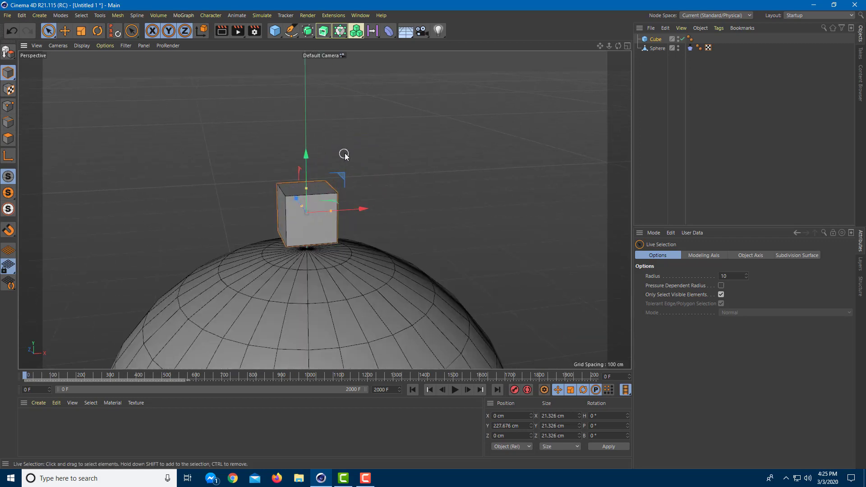
scroll(334, 176, "up", 2)
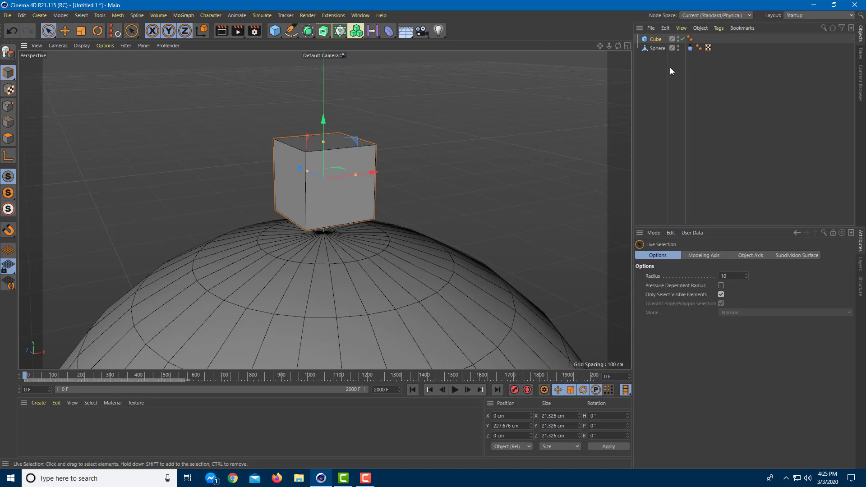
left_click(657, 39)
- Make the cube editable and give it a Cloth Collider tag
key("c")
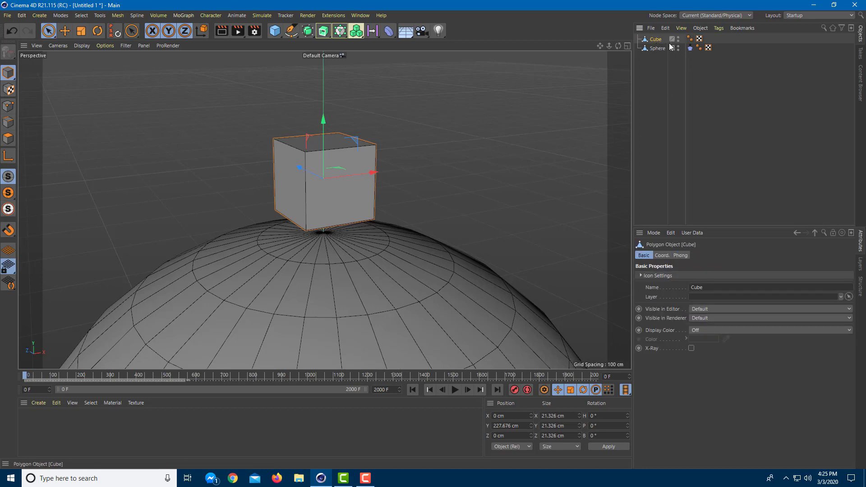
right_click(657, 39)
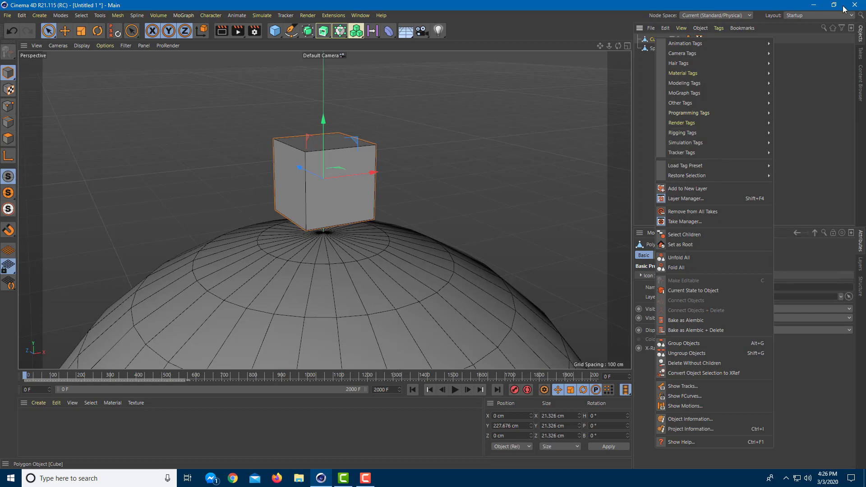
key("Escape")
right_click(654, 40)
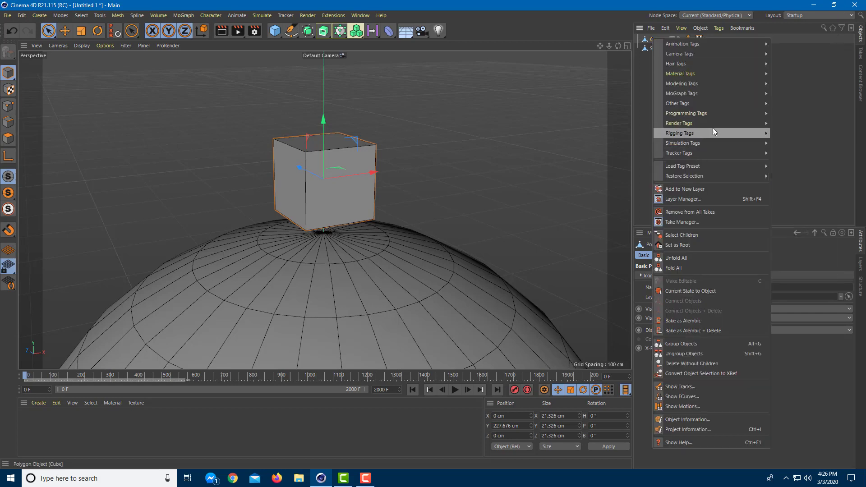
mouse_move(713, 143)
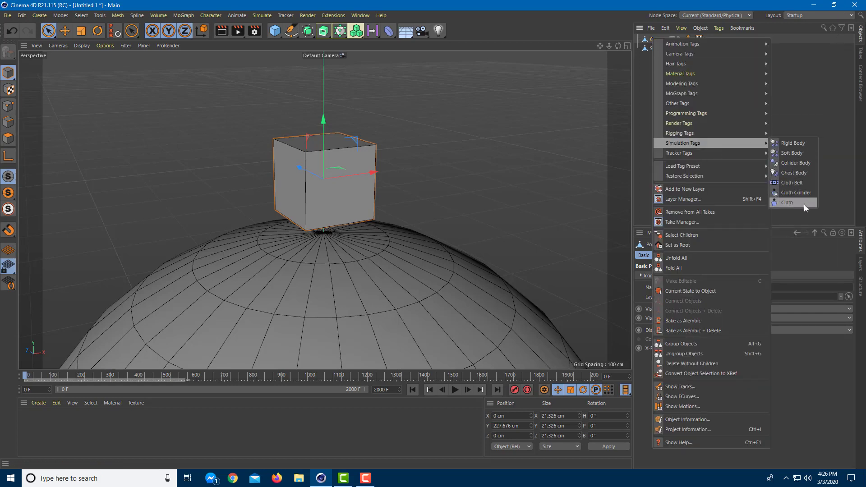
left_click(799, 193)
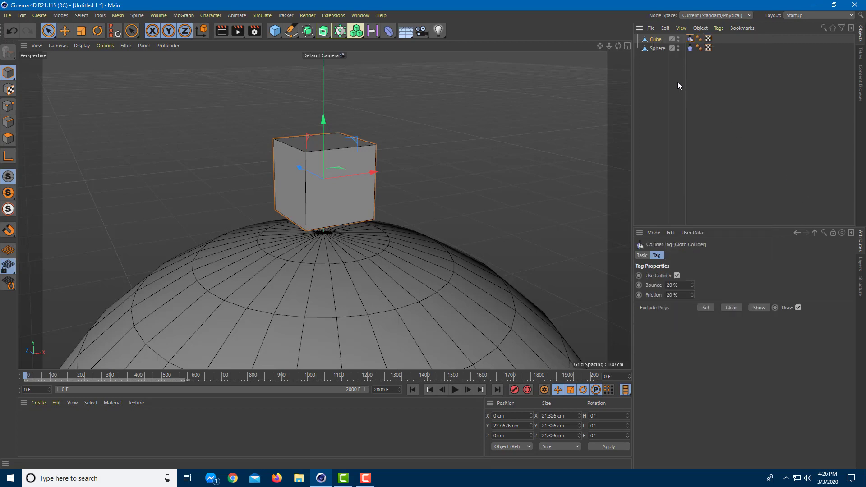
- Select the sphere and bring up its Simulation Tags menu
left_click(662, 51)
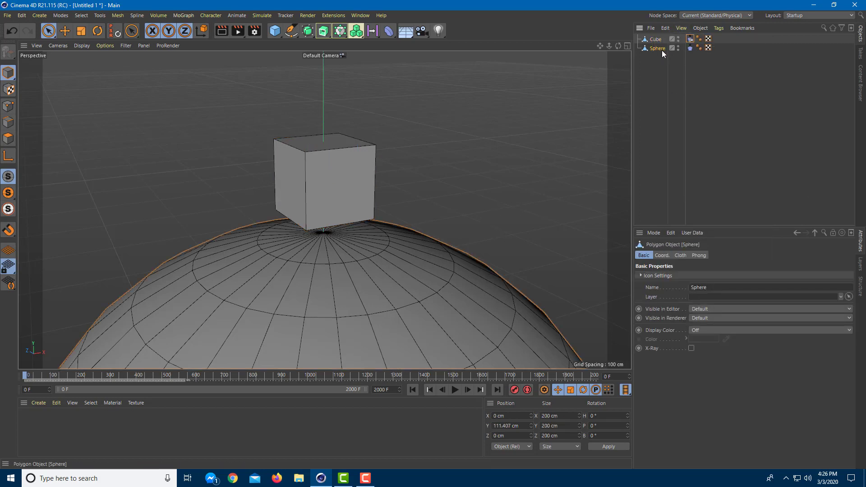
right_click(655, 51)
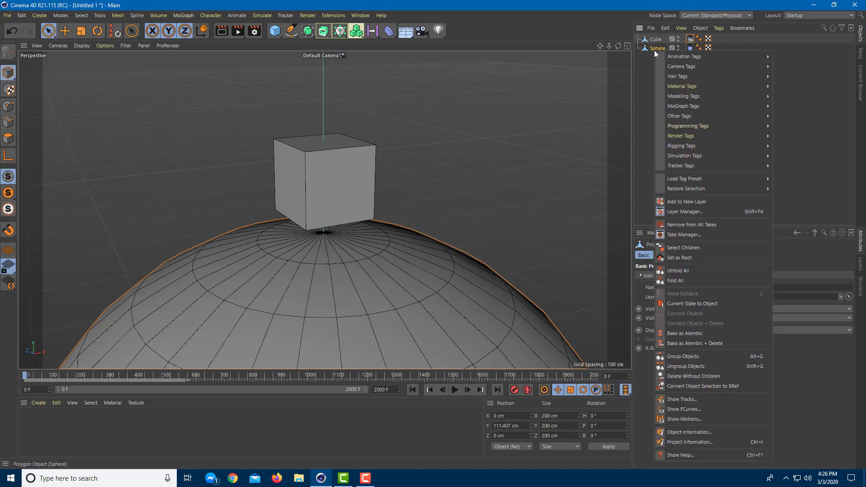
mouse_move(729, 156)
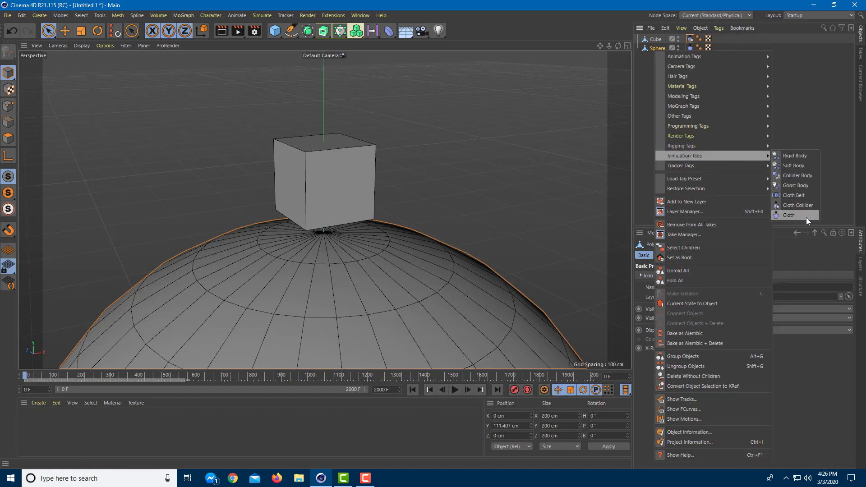
- In Points mode, select the sphere's top pole and the first points of the surrounding ring
left_click(8, 110)
left_click(8, 108)
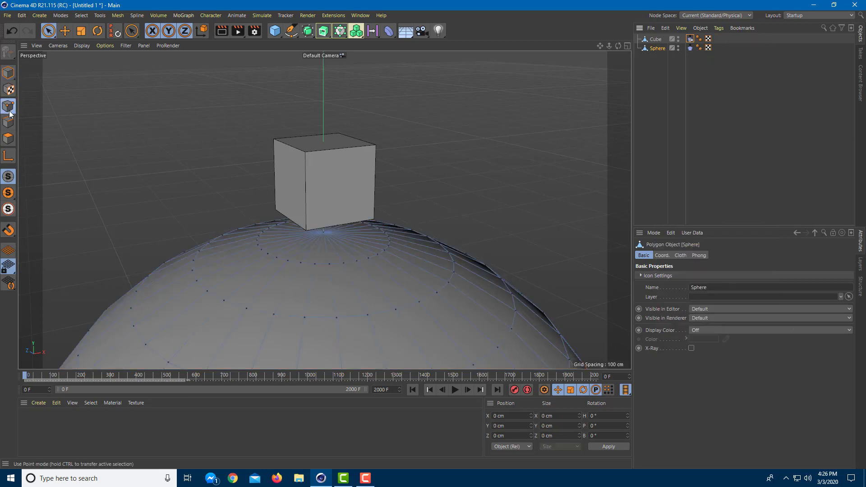
left_click(324, 227)
left_click_drag(369, 259, 299, 269)
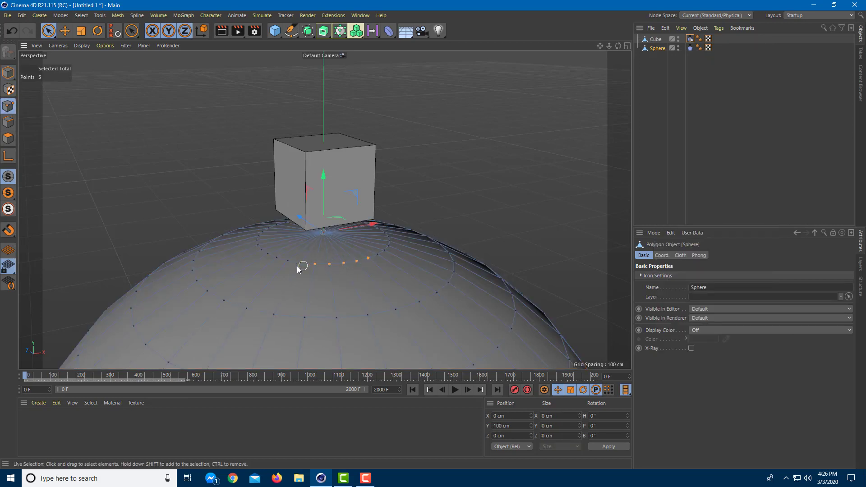
left_click_drag(260, 249, 320, 260)
mouse_move(273, 230)
left_mouse_down()
mouse_move(325, 243)
mouse_move(307, 263)
left_mouse_up()
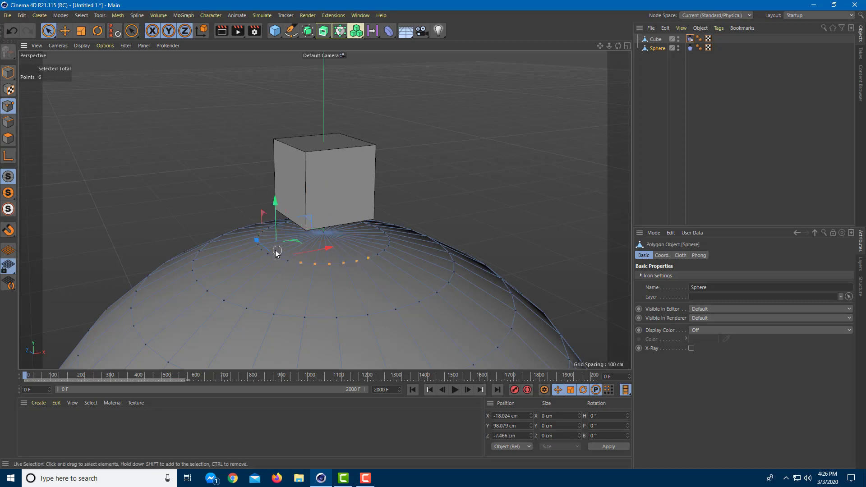
left_click(381, 252, "shift")
left_click(386, 235, "shift")
- Add the remaining ring points and the centre point, undoing an accidental selection change
left_click_drag(405, 245, 233, 249, "alt")
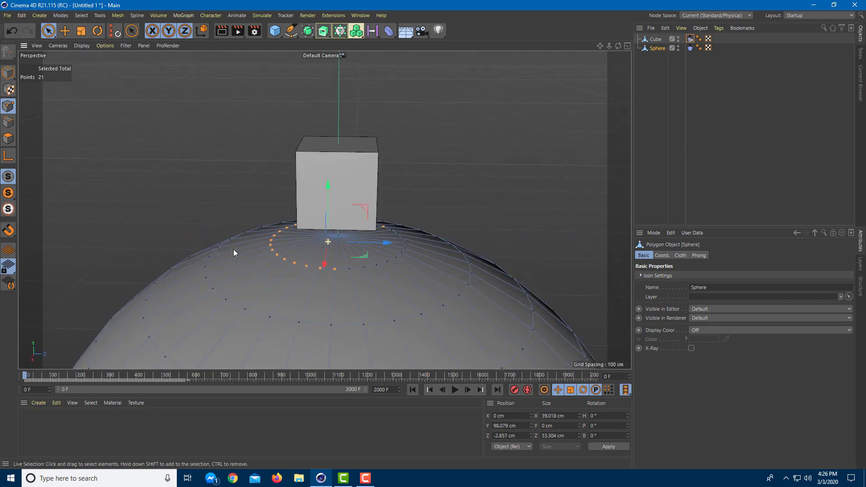
left_click(351, 266)
key("ctrl+z")
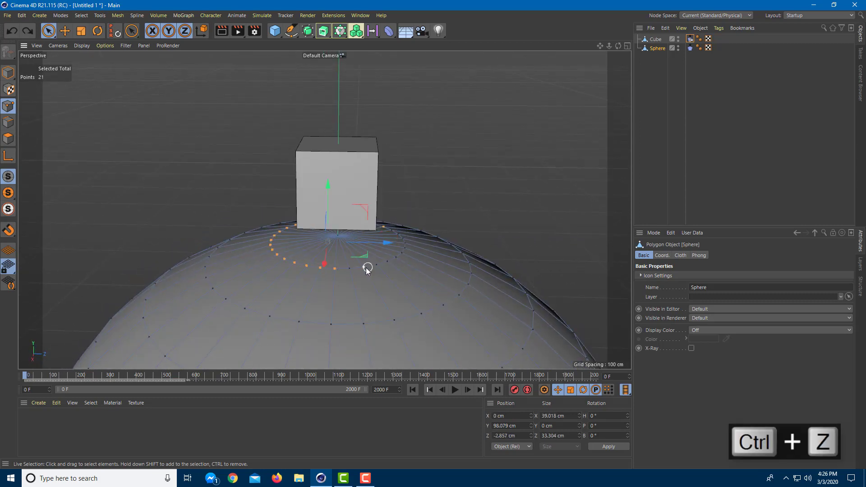
mouse_move(352, 271)
left_mouse_down("alt")
mouse_move(375, 266)
mouse_move(342, 268)
left_mouse_up("alt")
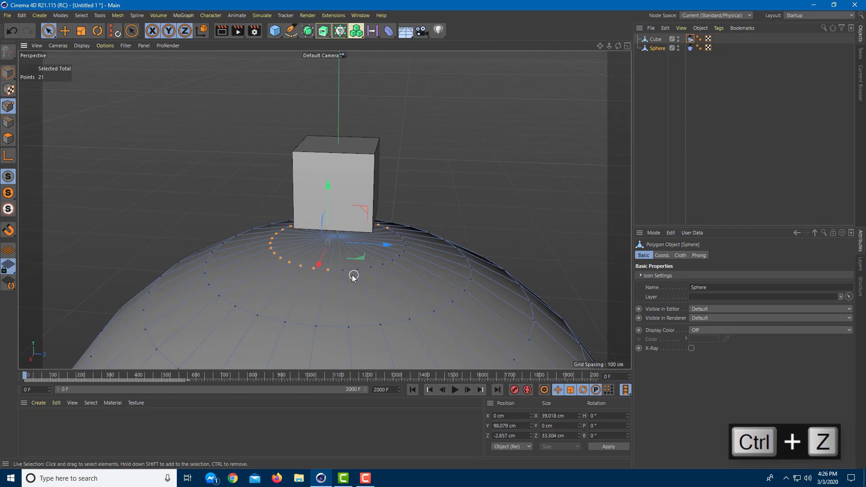
mouse_move(354, 276)
left_mouse_down("shift")
mouse_move(344, 271)
mouse_move(394, 253)
mouse_move(400, 237)
mouse_move(438, 270)
mouse_move(398, 268)
mouse_move(424, 257)
mouse_move(416, 263)
mouse_move(432, 272)
left_mouse_up("shift")
left_click(340, 239, "shift")
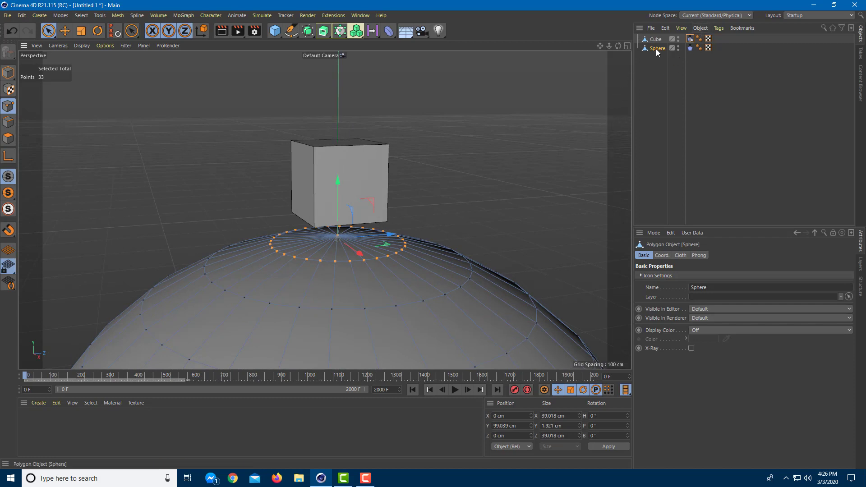
- Add a Cloth Belt tag to the sphere and set Cube in its Belt On field
left_click(718, 28)
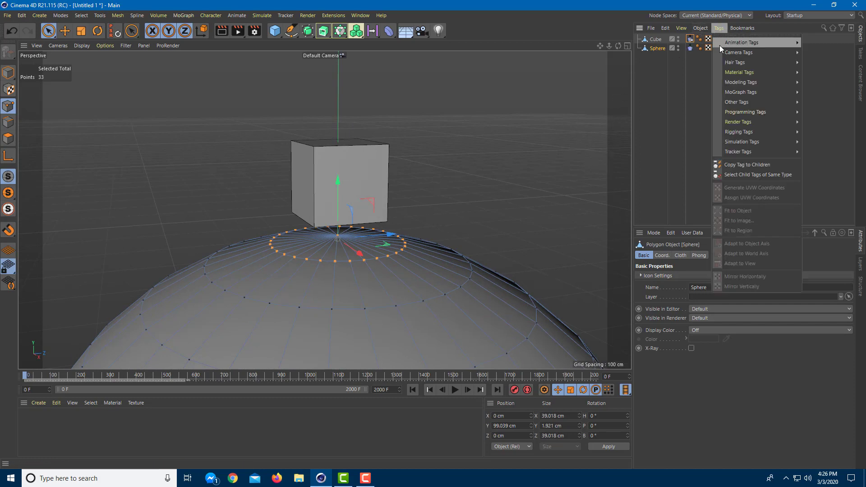
mouse_move(779, 142)
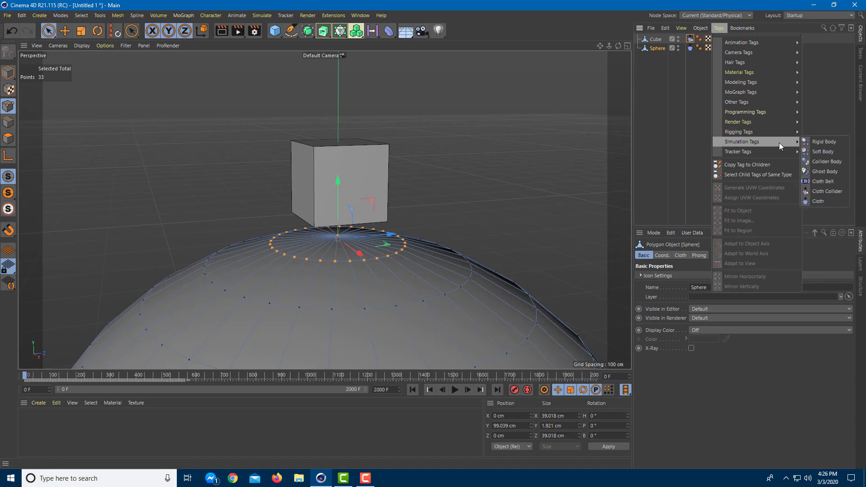
left_click(828, 182)
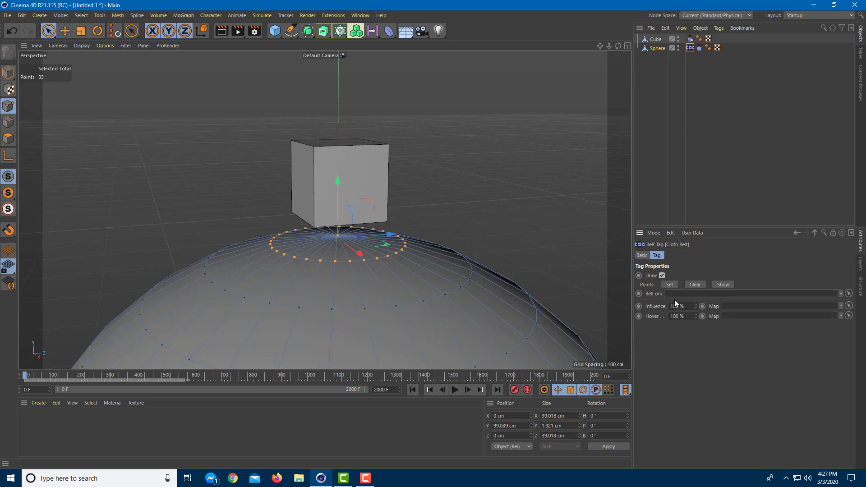
left_click_drag(656, 40, 693, 294)
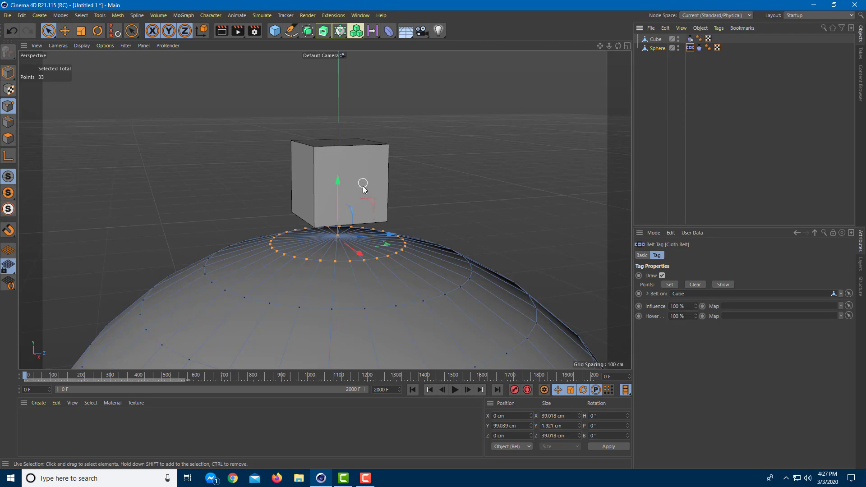
left_click(659, 40)
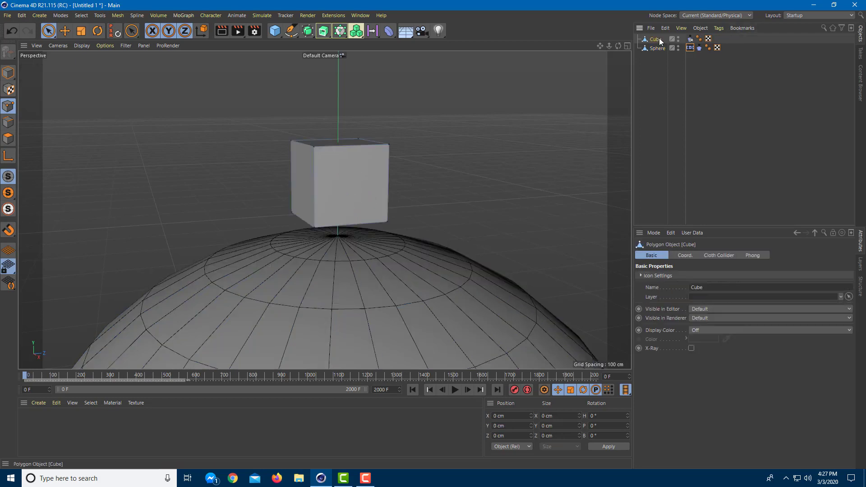
- Lower the cube and scale it to 41.74 cm deep and 52.153 cm wide
key("e")
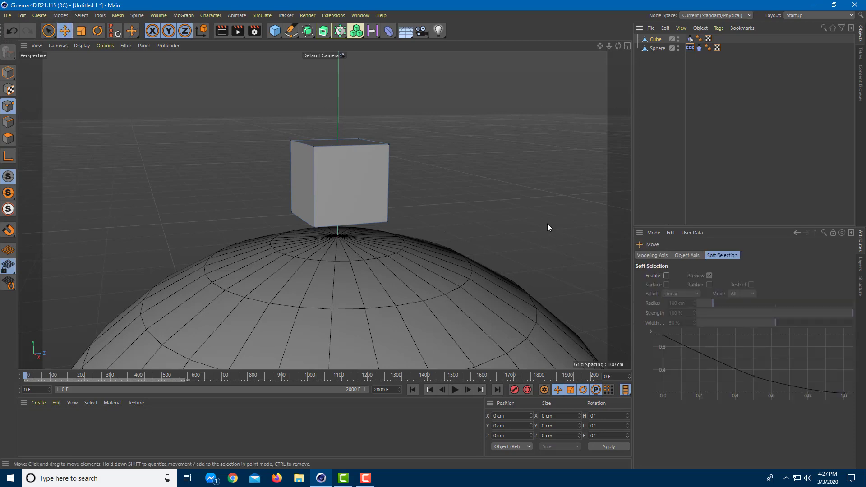
left_click(387, 222)
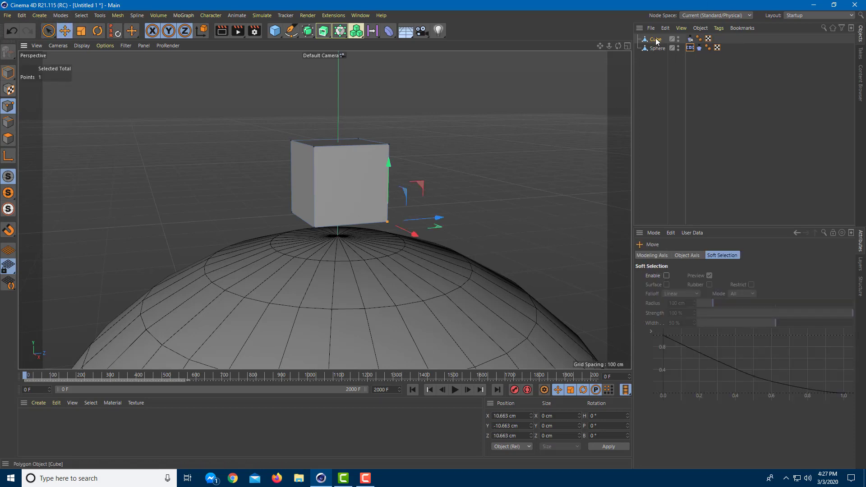
left_click(8, 72)
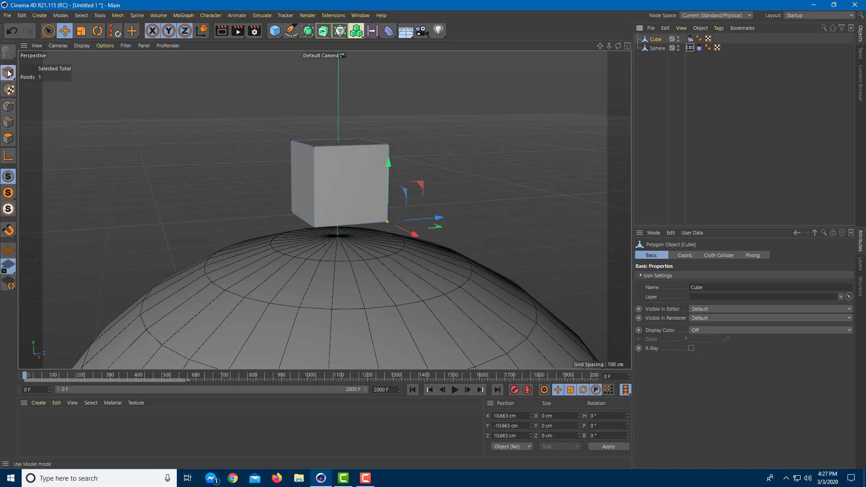
left_click_drag(335, 123, 343, 144)
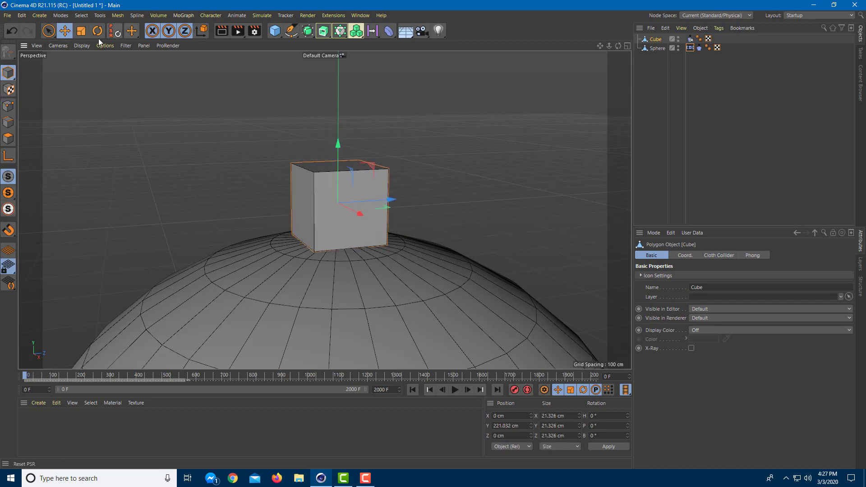
left_click(81, 31)
left_click_drag(390, 205, 444, 196)
left_click_drag(366, 218, 540, 164)
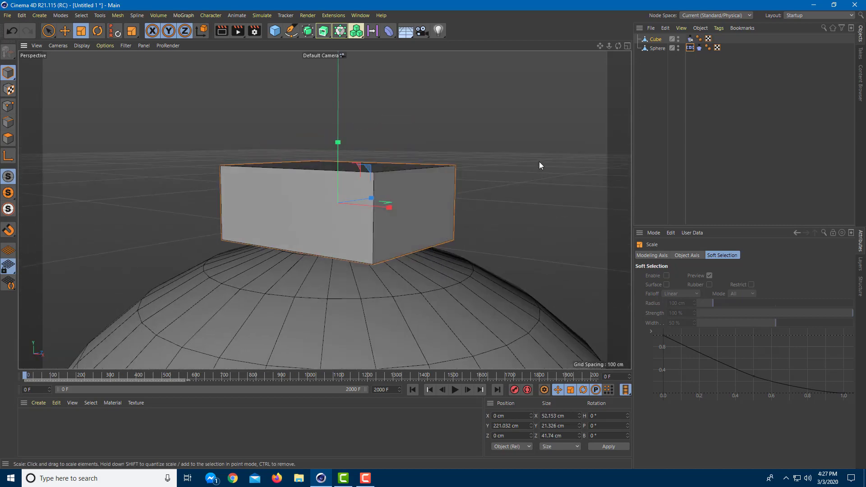
double_click(659, 48)
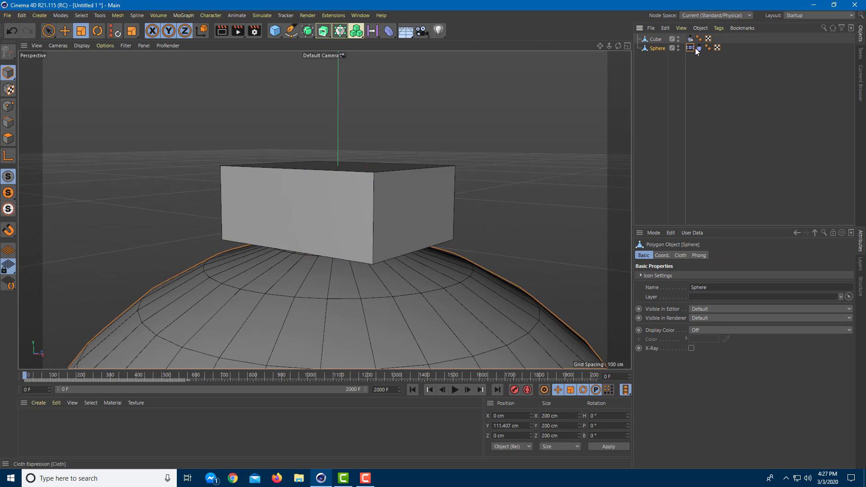
- Assign the selected ring points to the Cloth Belt tag with Set
left_click(691, 48)
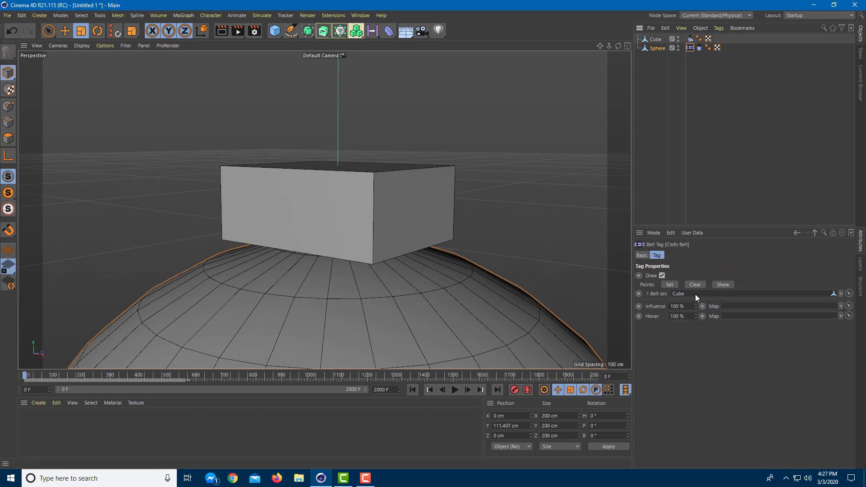
left_click(671, 286)
scroll(463, 290, "down", 6)
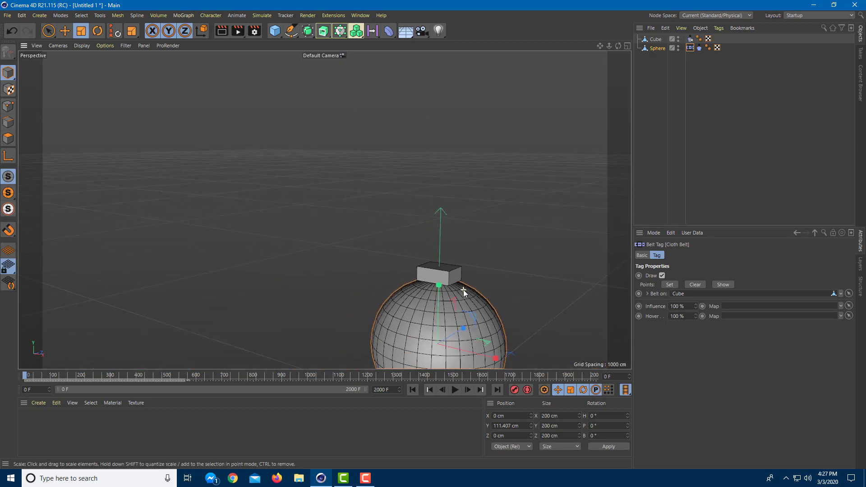
- Play the simulation to test the belt, then rewind to frame 0
left_click(455, 390)
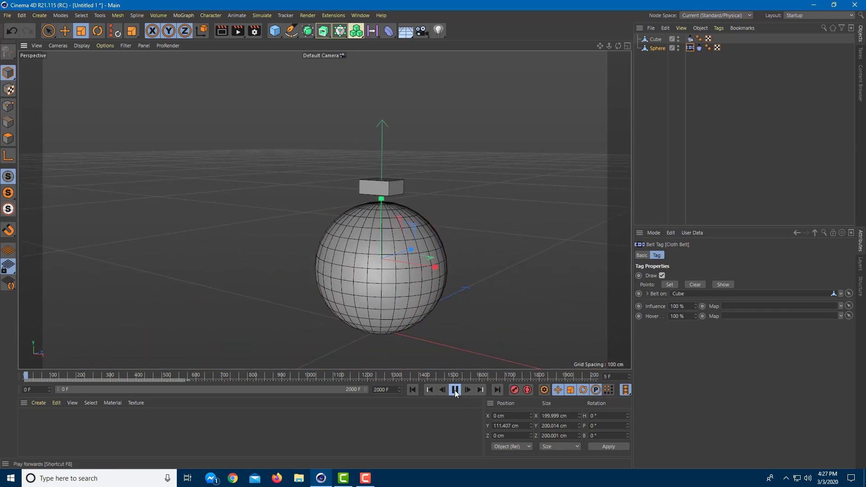
left_click(456, 390)
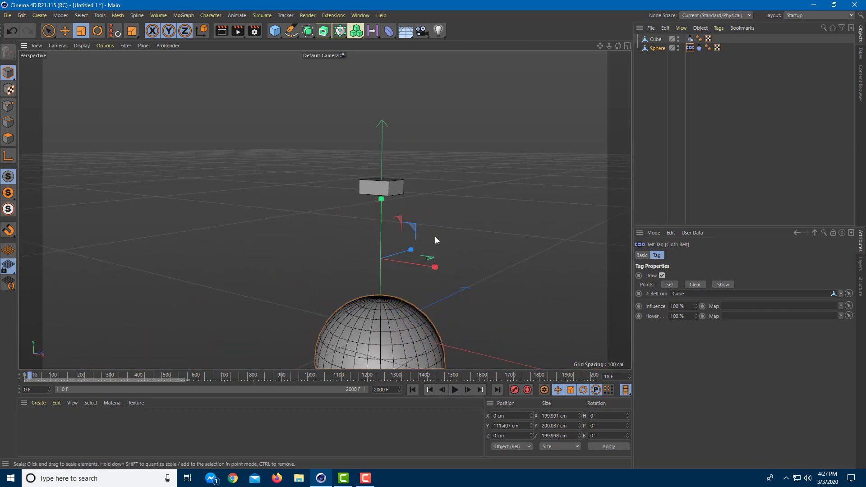
scroll(392, 203, "up", 2)
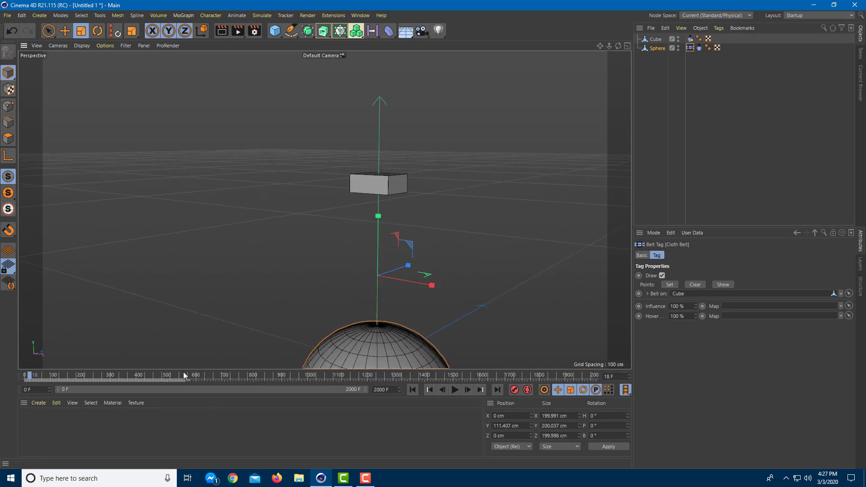
key("shift+f")
scroll(316, 252, "up", 3)
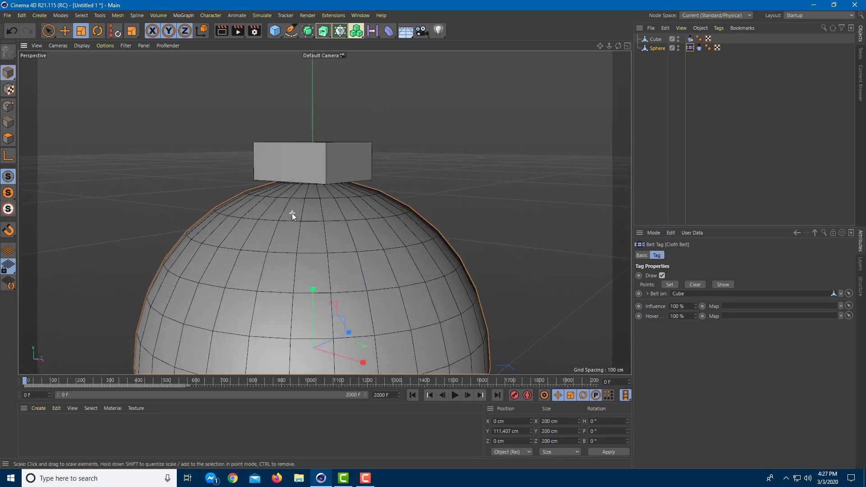
left_click_drag(292, 213, 375, 226, "alt")
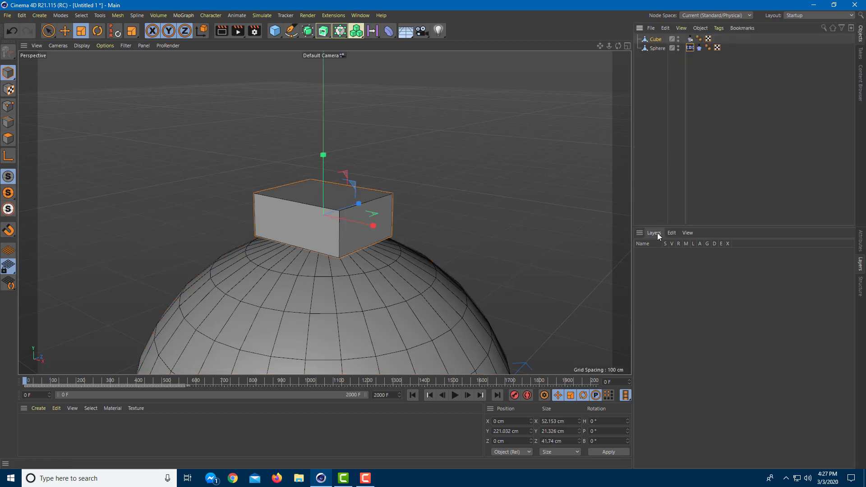
- Hide the cube's layer in the viewport and put the sphere into Points mode
key("ctrl+z")
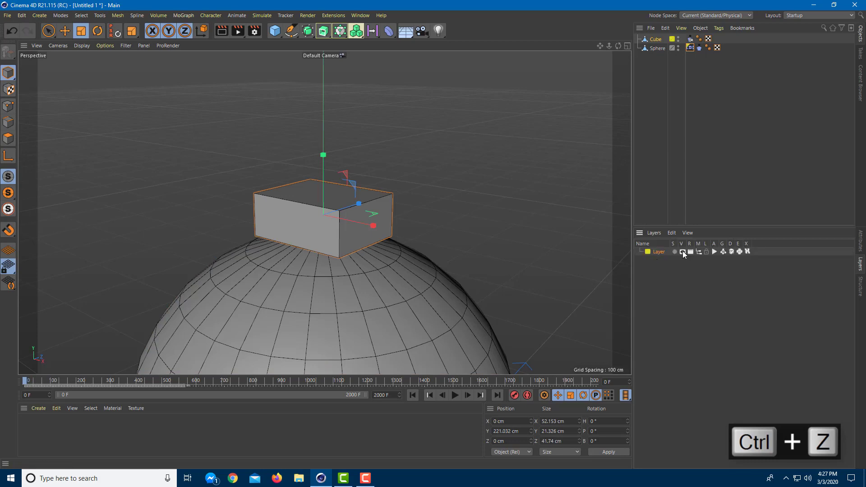
left_click(683, 252)
left_click(661, 50)
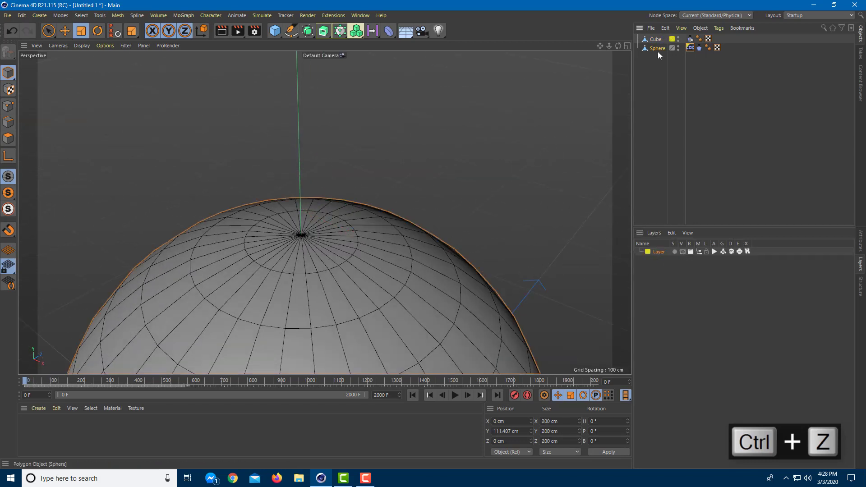
left_click(8, 107)
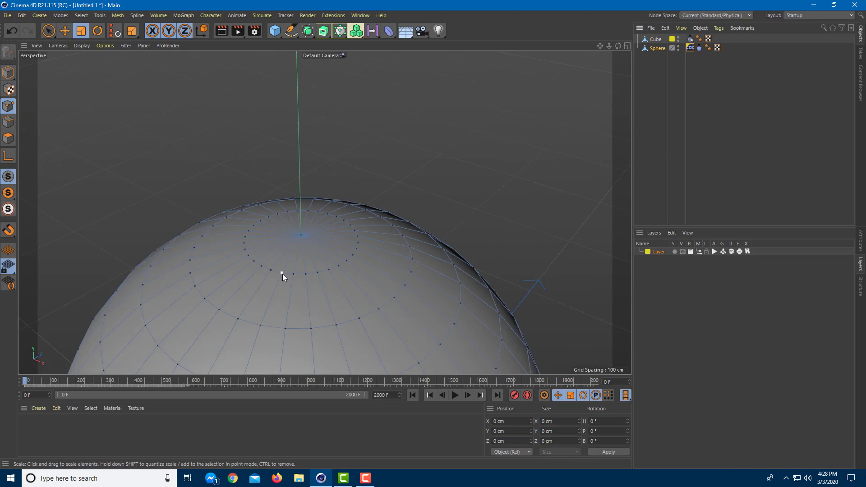
- Reselect the Sphere's top point ring and view its Belt Tag attached to the Cube
left_click(282, 274)
key("ctrl+z")
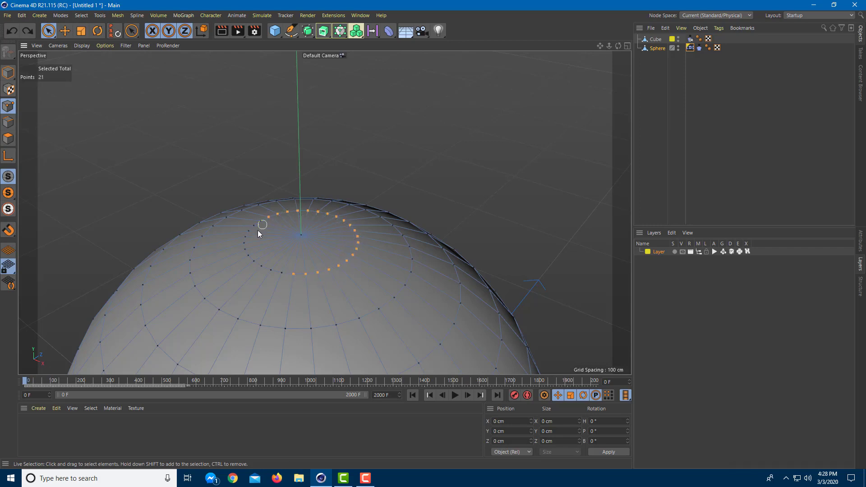
left_click(729, 128)
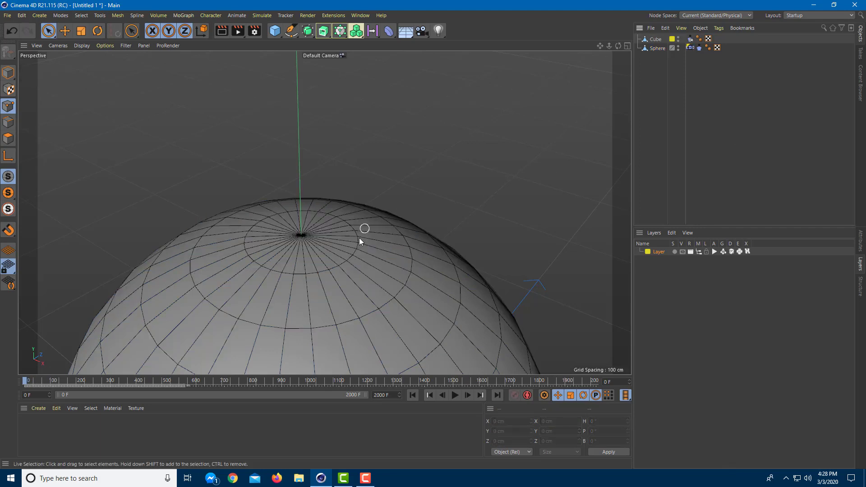
left_click(657, 48)
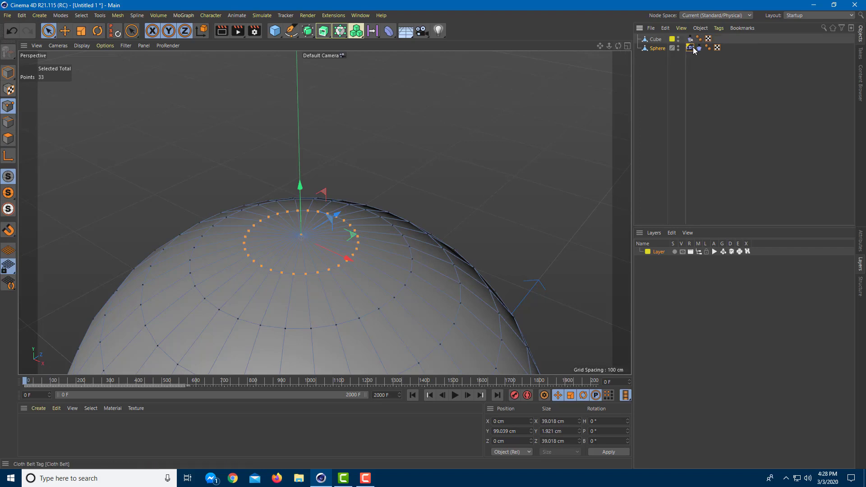
left_click(860, 238)
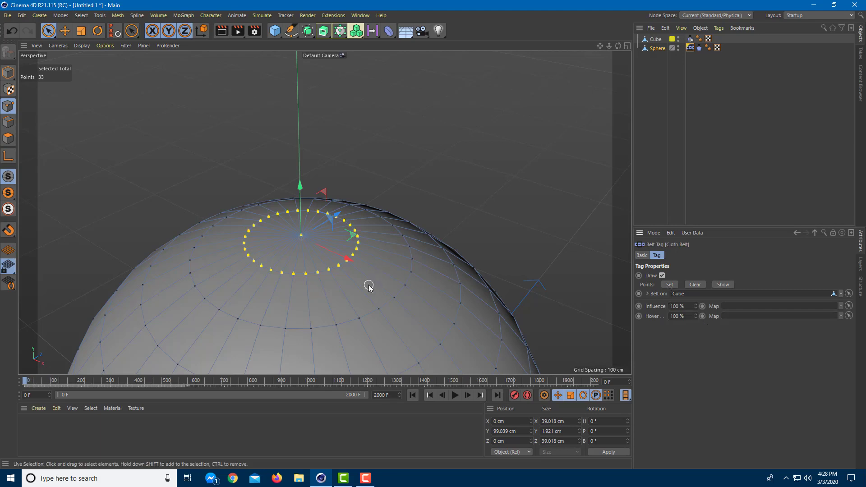
- Turn the Cube's V visibility back on in the Layers list
left_click_drag(339, 263, 339, 228, "alt")
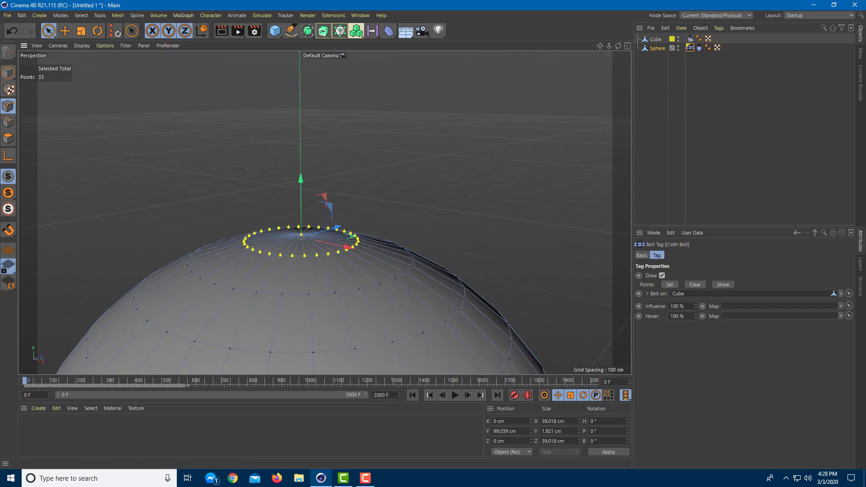
left_click(862, 287)
left_click(860, 265)
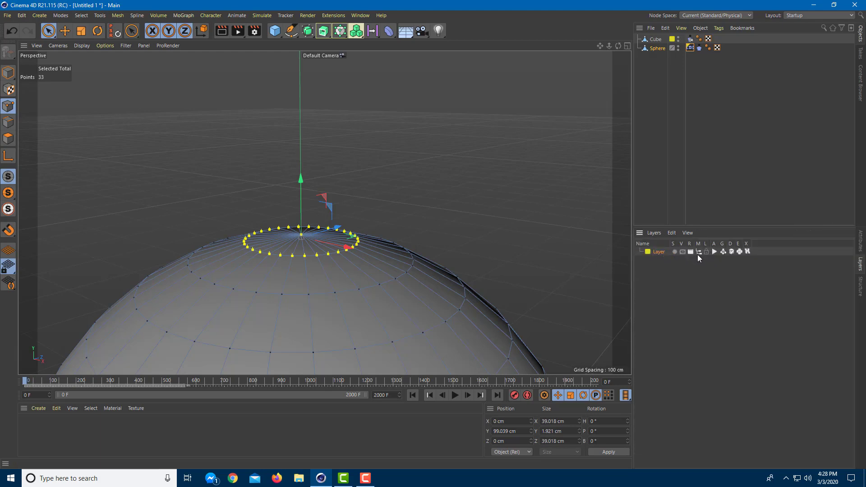
left_click(682, 252)
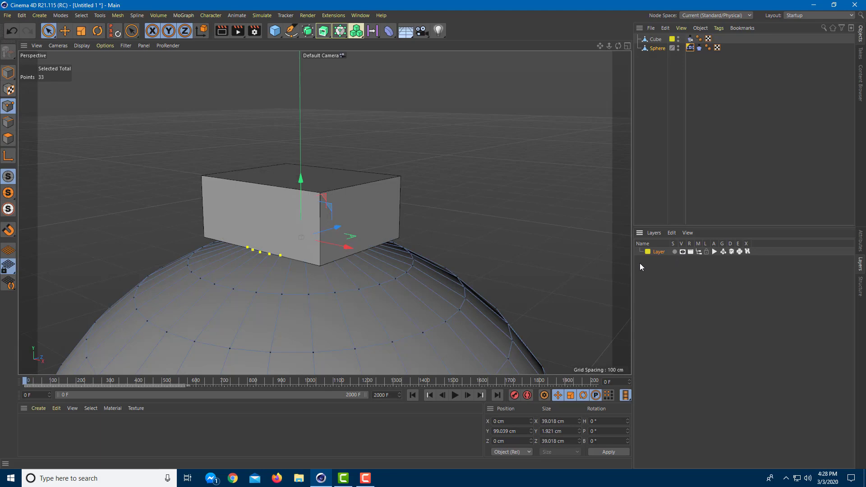
- Play the cloth simulation and watch the sphere stretch into a drop below the cube
left_click_drag(377, 253, 502, 279, "alt")
left_click(455, 396)
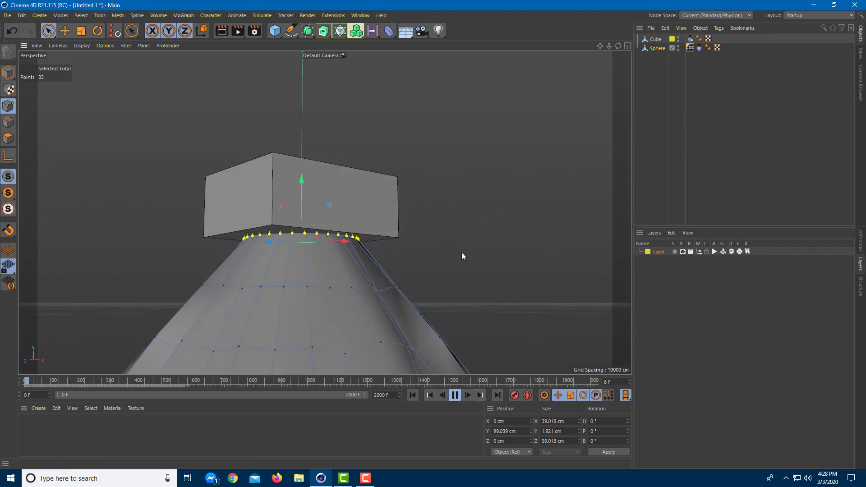
scroll(461, 253, "down", 6)
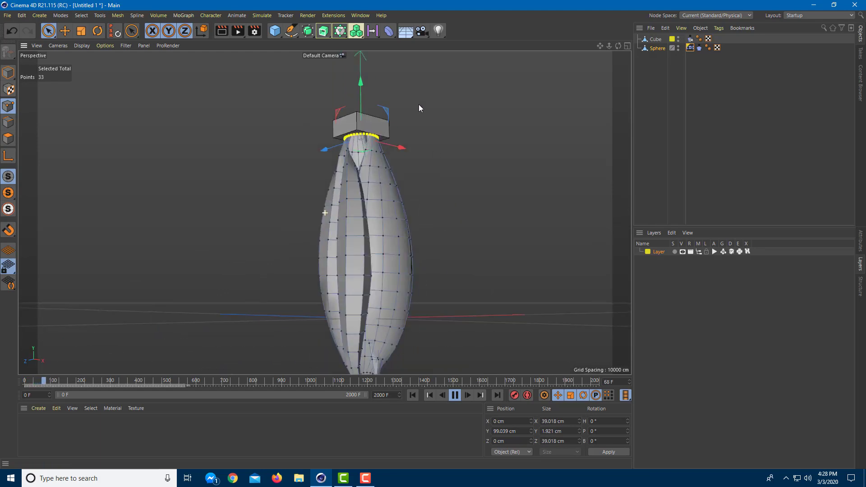
left_click_drag(462, 234, 359, 155, "alt")
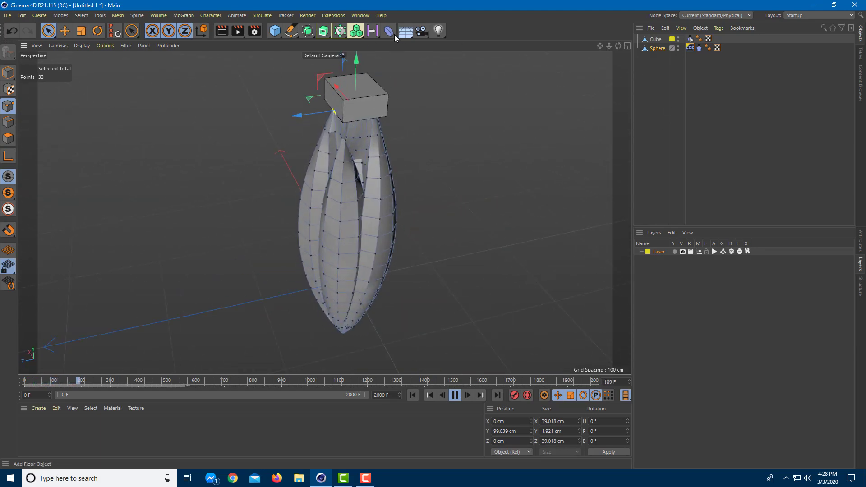
left_click(311, 34)
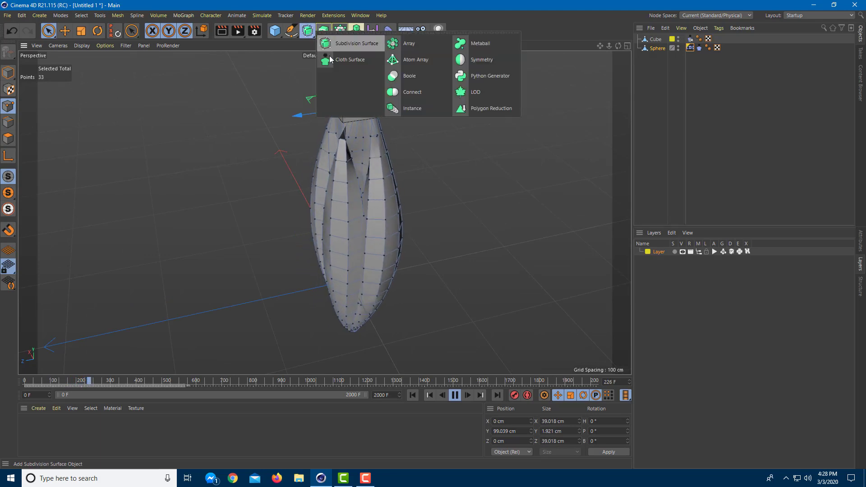
- Nest the Sphere under a new Subdivision Surface to smooth the cloth
left_click(375, 46)
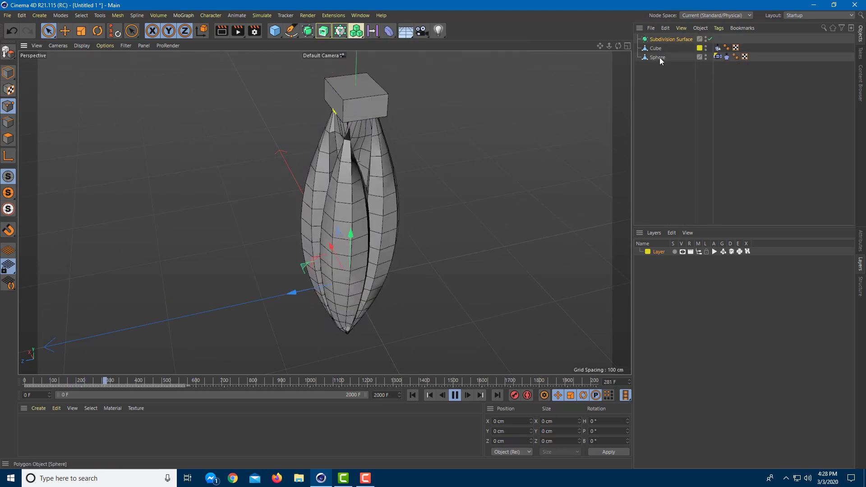
left_click_drag(659, 58, 666, 41)
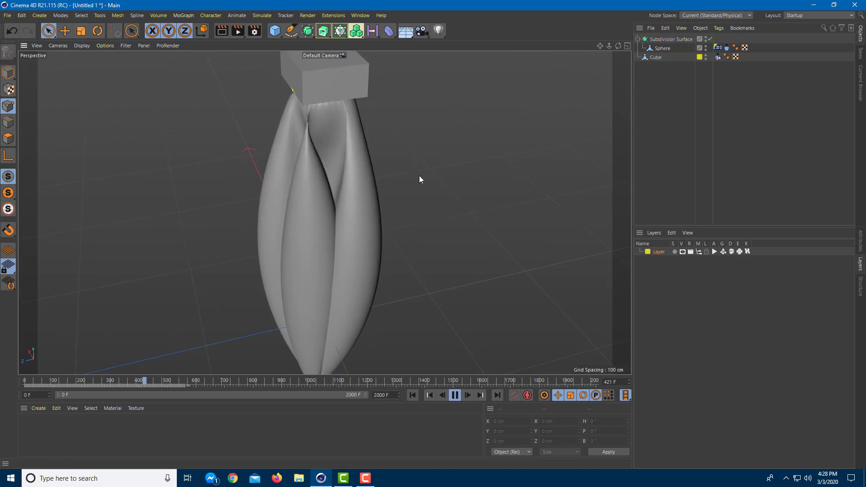
left_click_drag(418, 175, 510, 122, "alt")
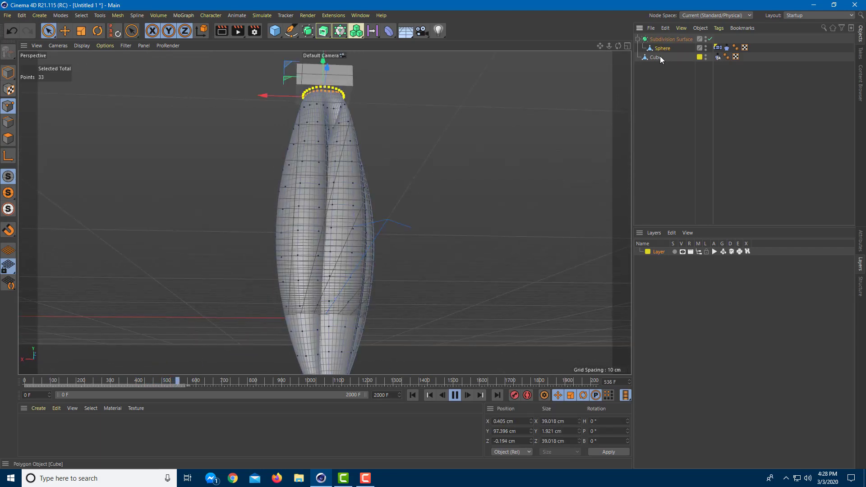
- Slide the cube sideways along X and switch to Model mode
left_click_drag(409, 107, 345, 155, "alt")
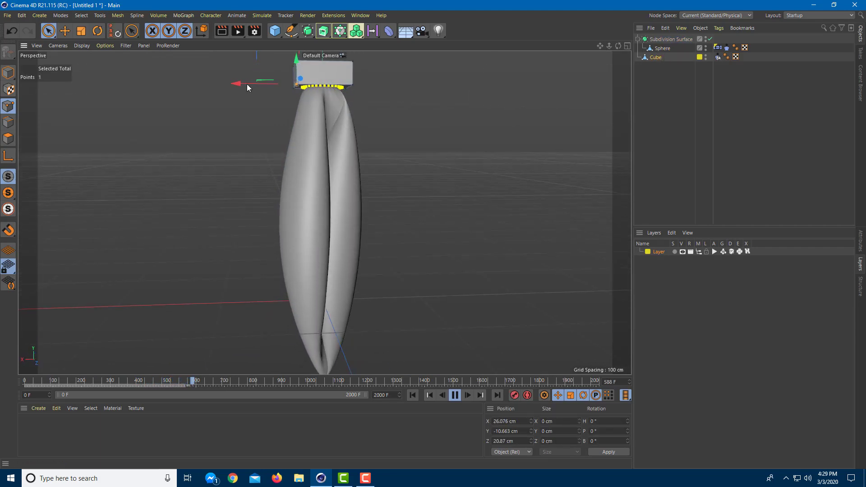
left_click_drag(247, 86, 332, 115)
left_click(8, 73)
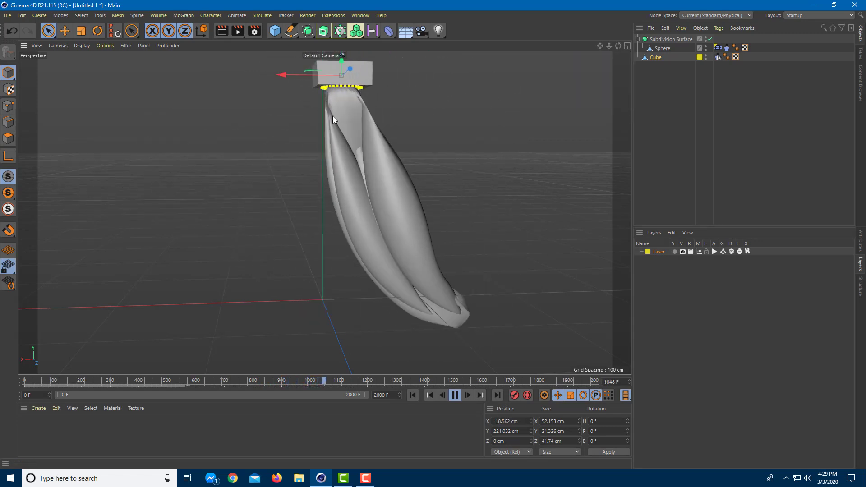
- Select the Sphere and bring up its Cloth tag Forces settings
left_click(705, 66)
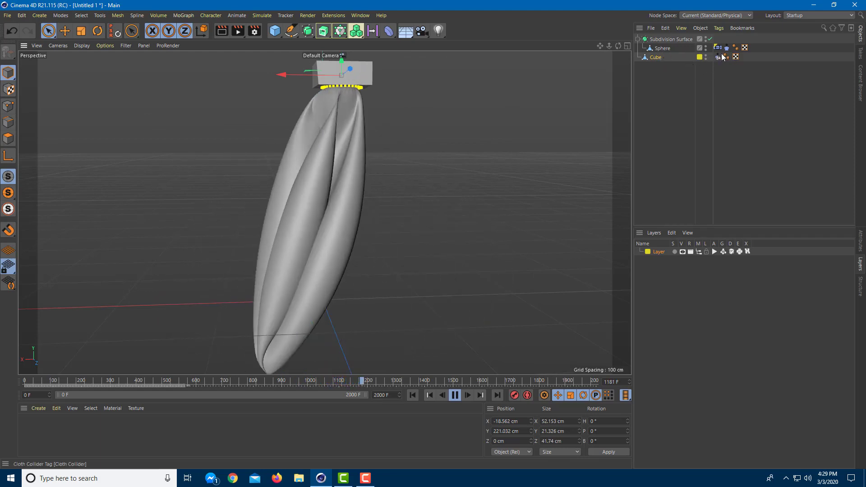
left_click(677, 48)
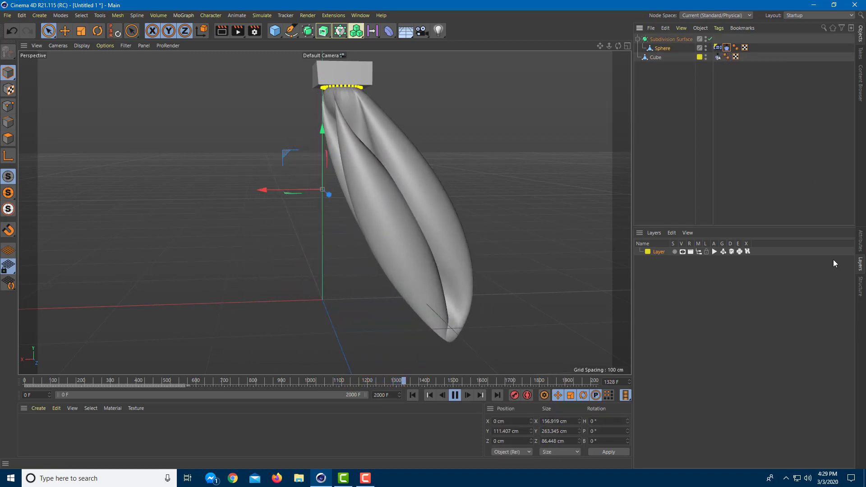
left_click(861, 239)
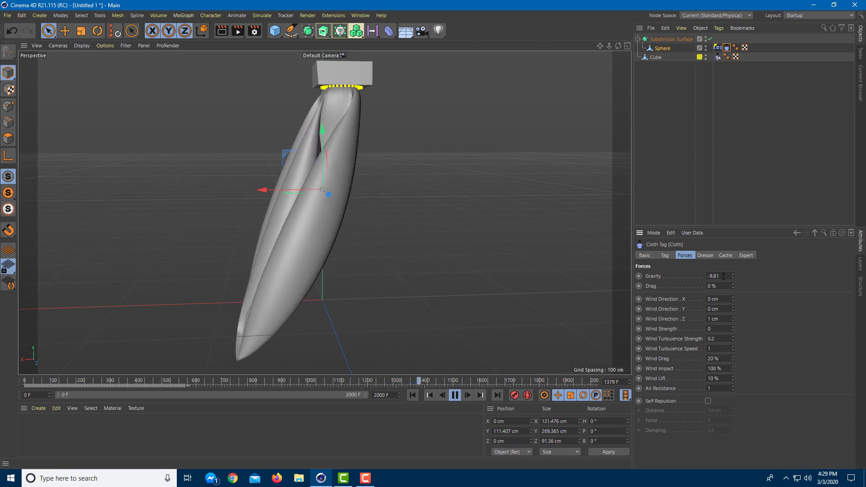
- Set cloth Gravity to -5, Drag to 3 % and Wind Strength to 2.1
left_click_drag(733, 273, 733, 268)
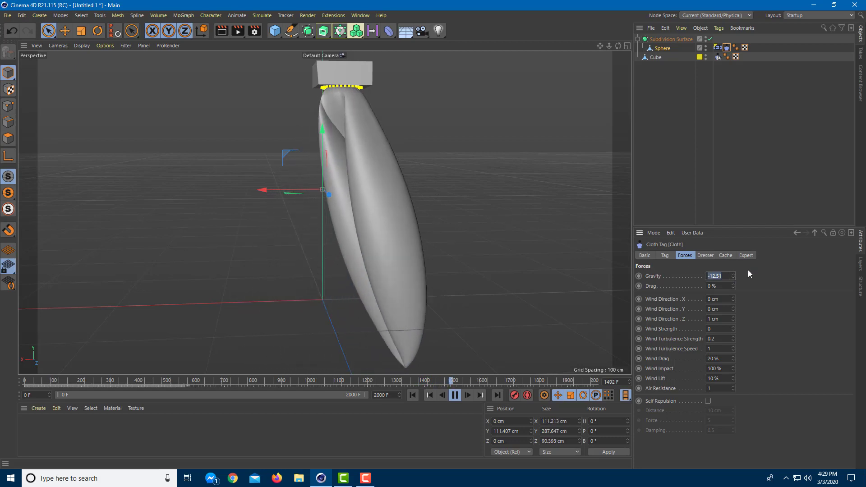
key("BackSpace")
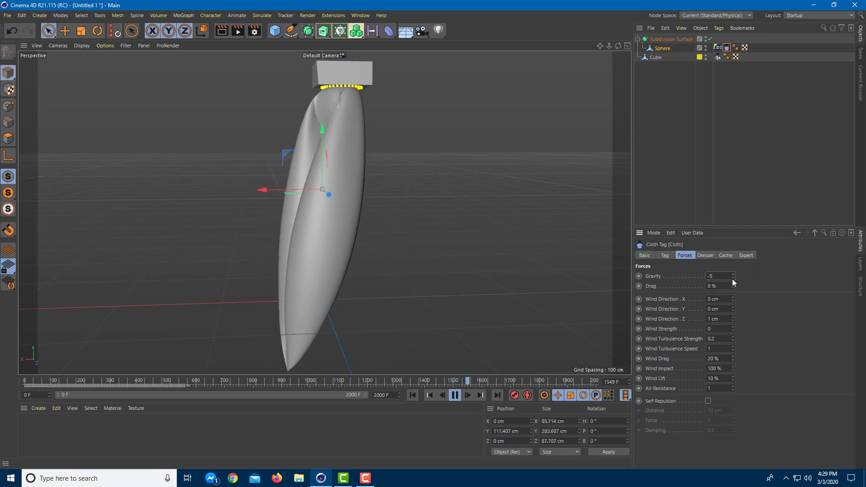
left_click_drag(733, 283, 740, 282)
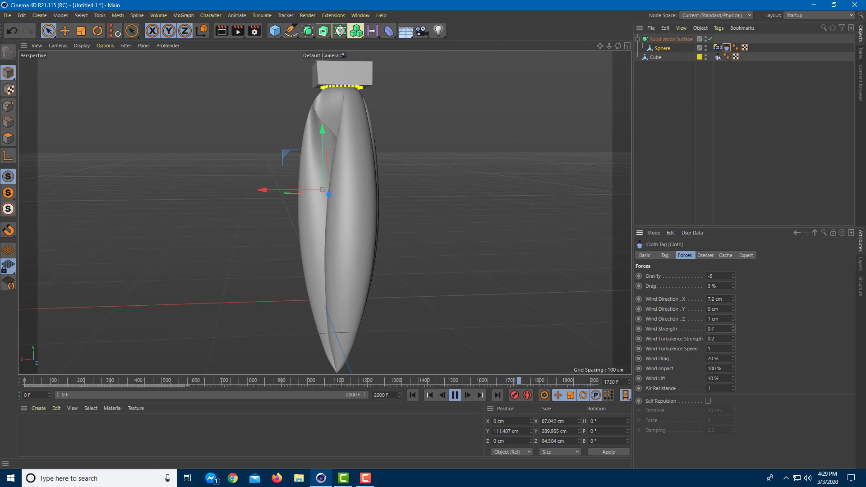
left_click_drag(733, 328, 733, 325)
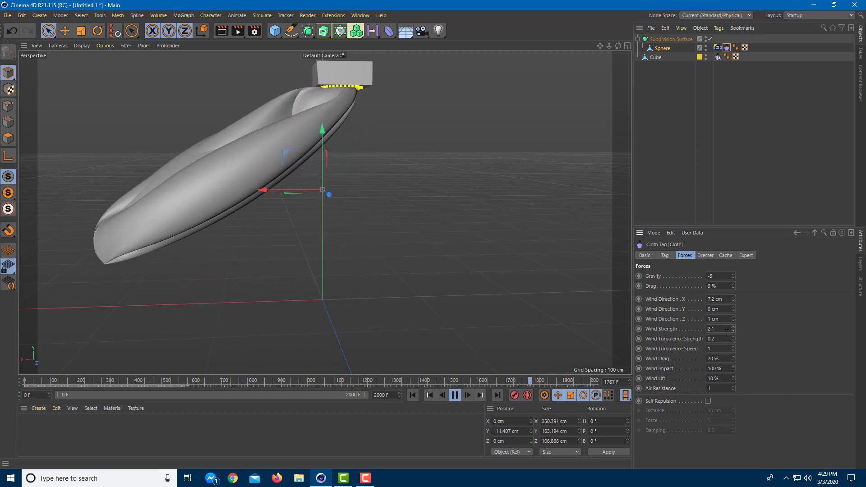
left_click(25, 381)
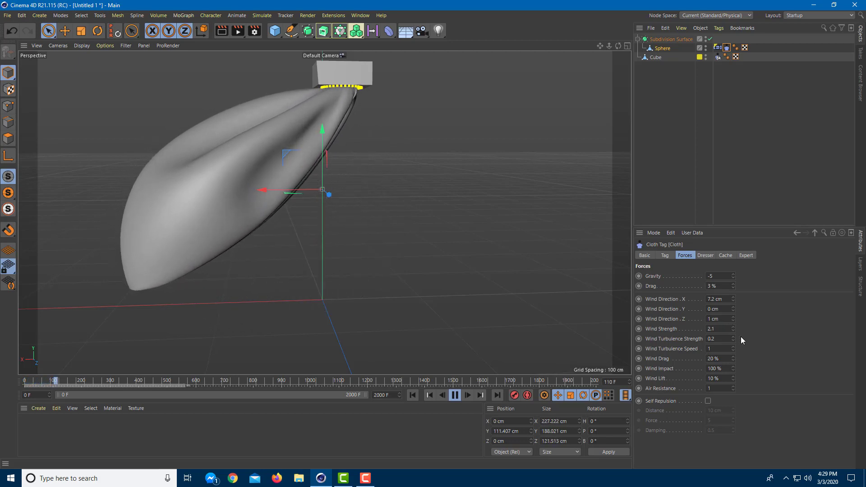
- Set Wind Direction Y to 2.7 cm, Z to 3.9 cm, and Turbulence Strength to 47
left_click(733, 308)
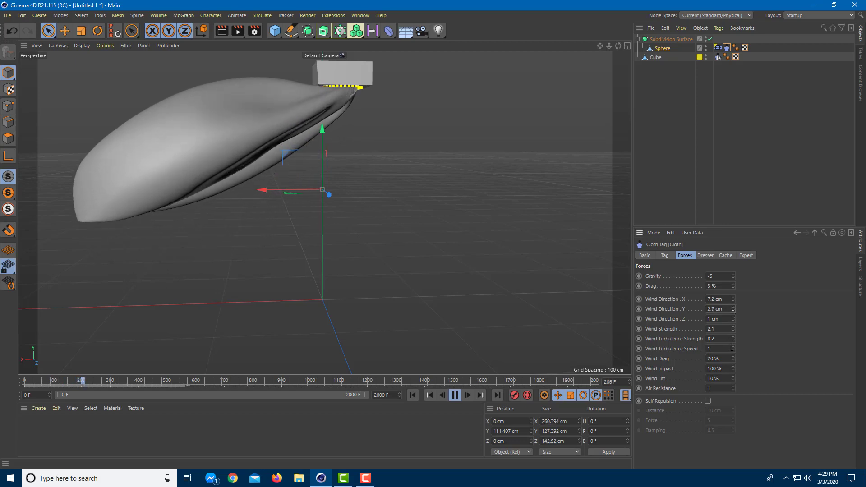
left_click(734, 316)
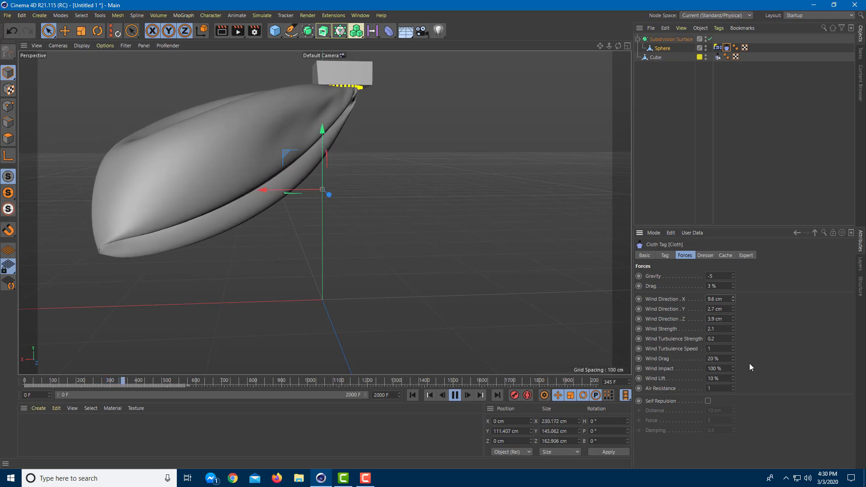
left_click_drag(733, 339, 749, 333)
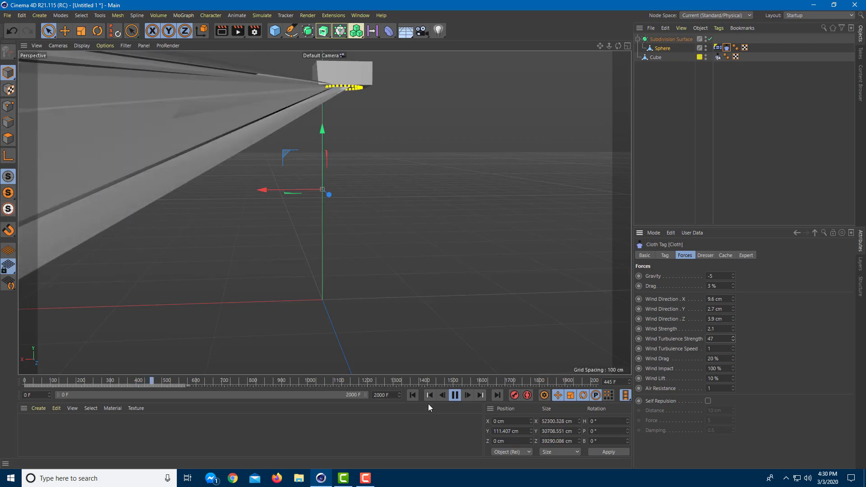
- Rewind the simulation to frame 1 and play it again
left_click(456, 396)
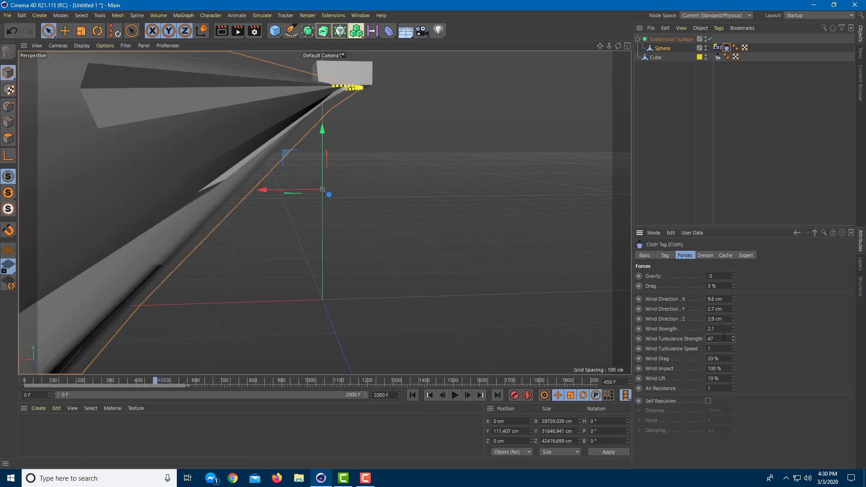
key("shift+f")
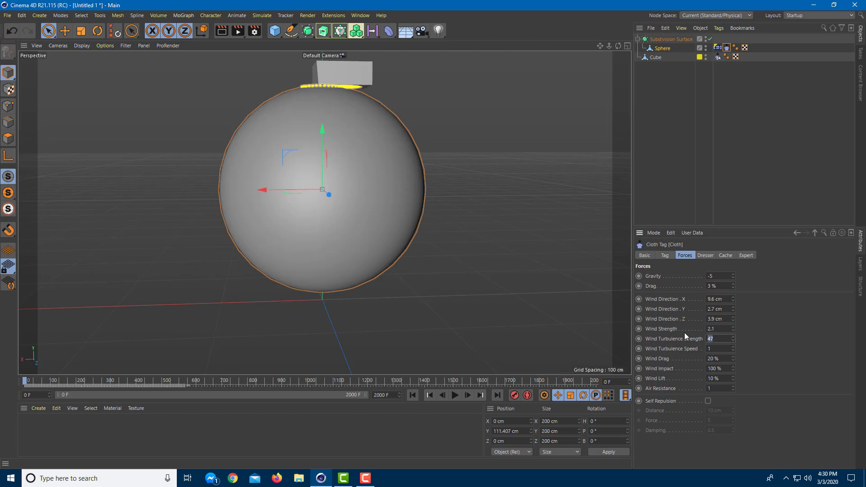
type("1")
left_click(456, 396)
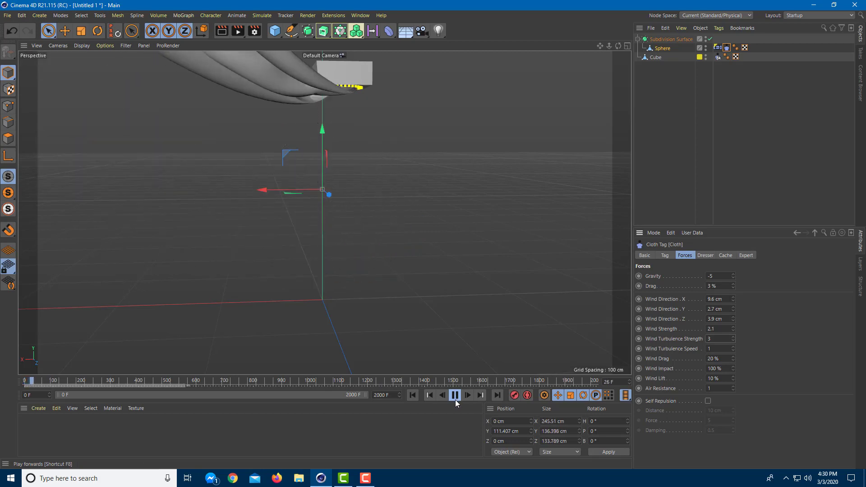
- Set Wind Turbulence Speed to 4 and Wind Turbulence Strength to 1
left_click(713, 339)
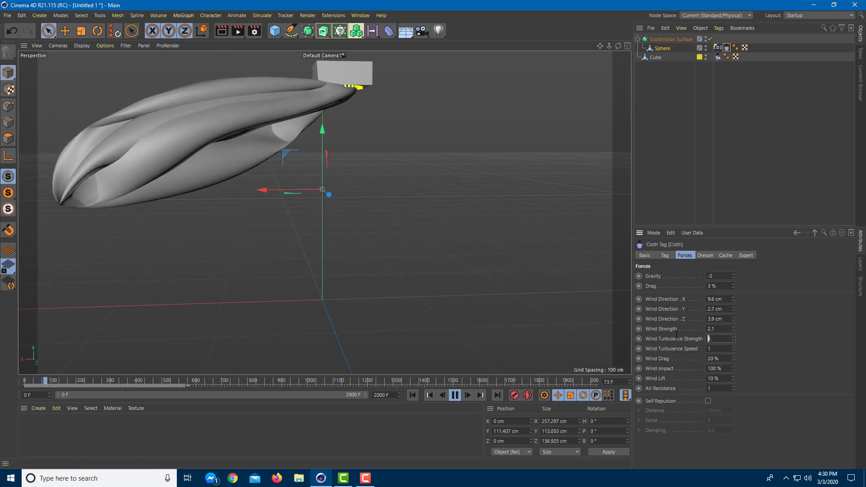
type("4")
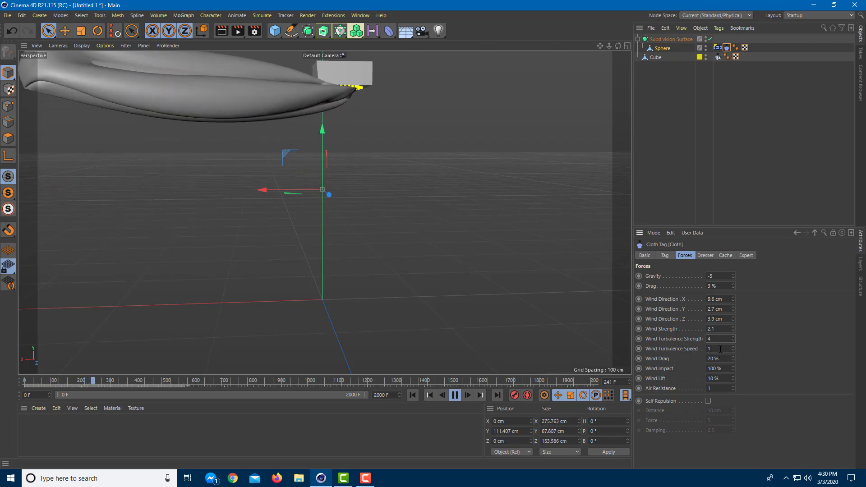
left_click(733, 352)
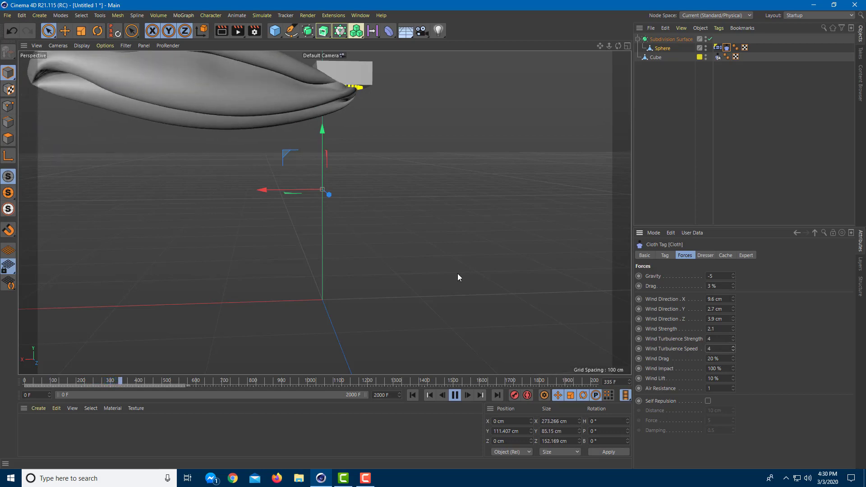
scroll(380, 220, "down", 2)
left_click_drag(351, 194, 397, 235, "alt")
double_click(717, 338)
type("1")
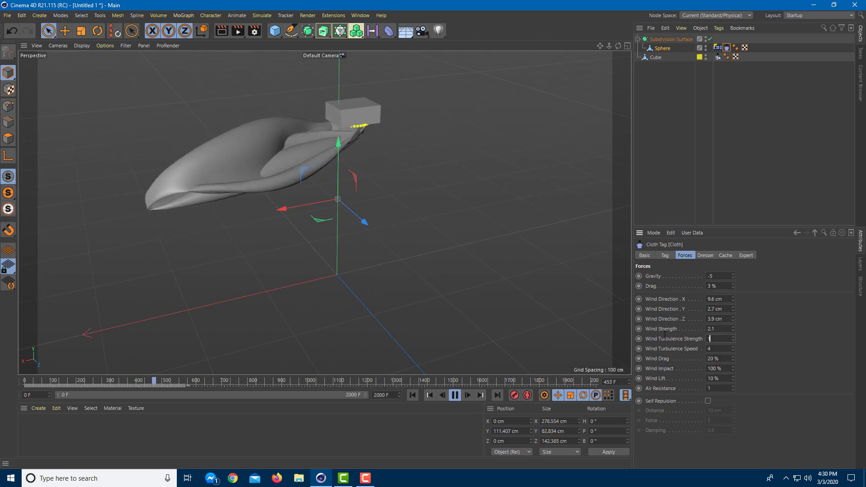
key("Return")
- Raise Wind Lift from 10% to 33%
scroll(341, 201, "up", 3)
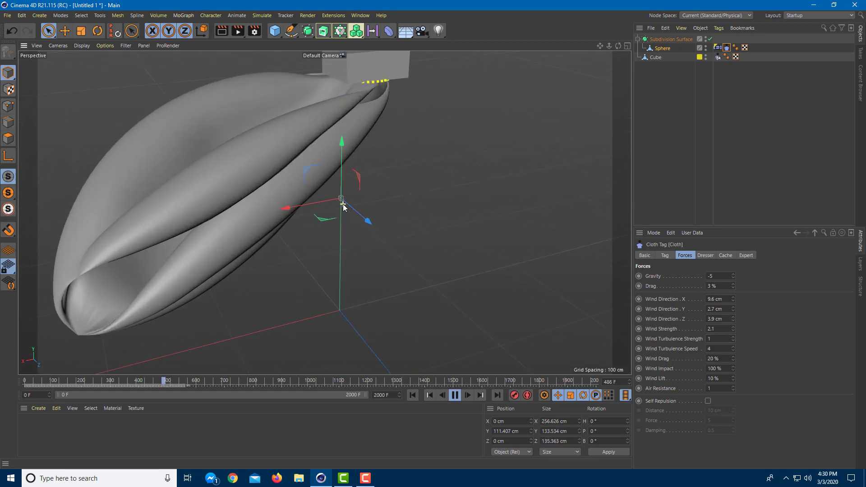
left_click_drag(375, 226, 314, 201, "alt")
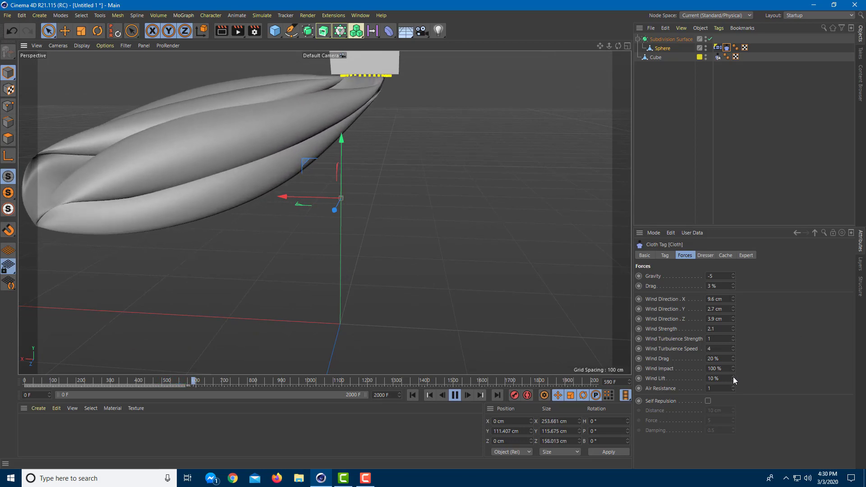
left_click_drag(734, 378, 733, 364)
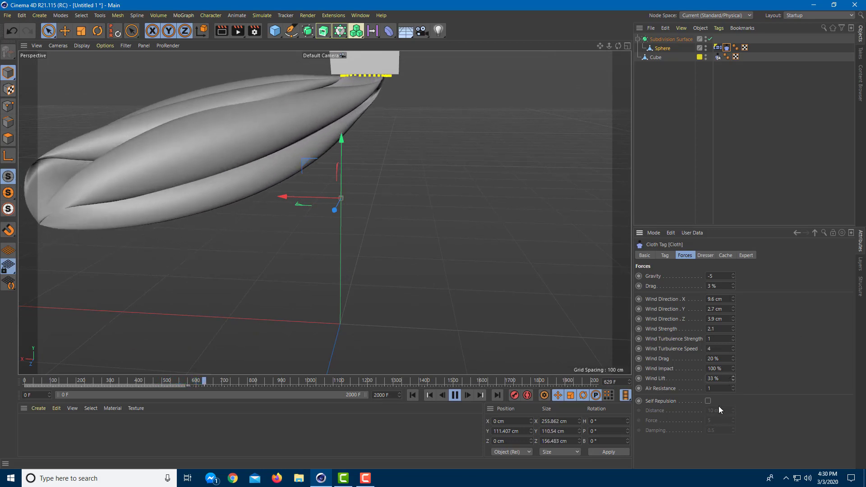
- Try Self Repulsion with 1 cm distance, force 33 and more damping, then disable it
left_click(707, 401)
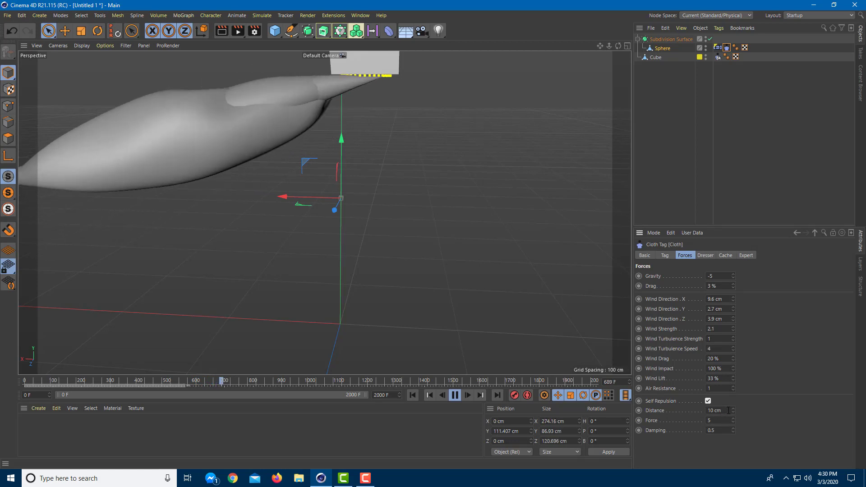
type("1")
key("Return")
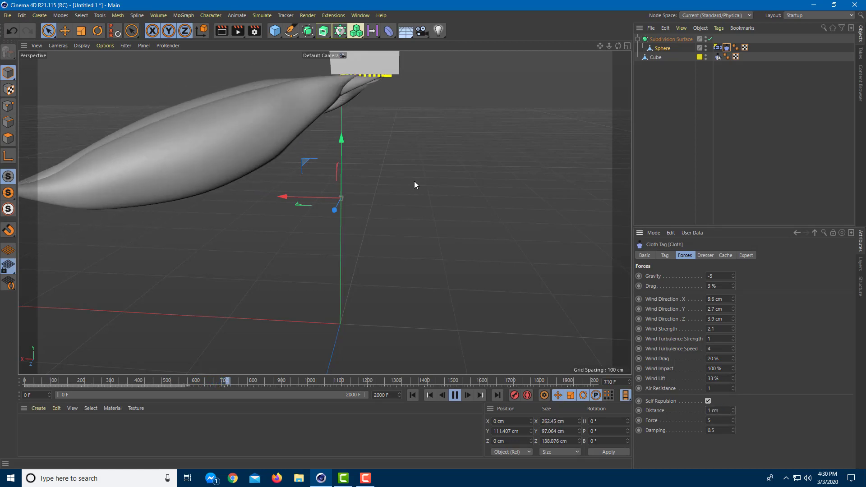
left_click_drag(321, 213, 340, 205, "alt")
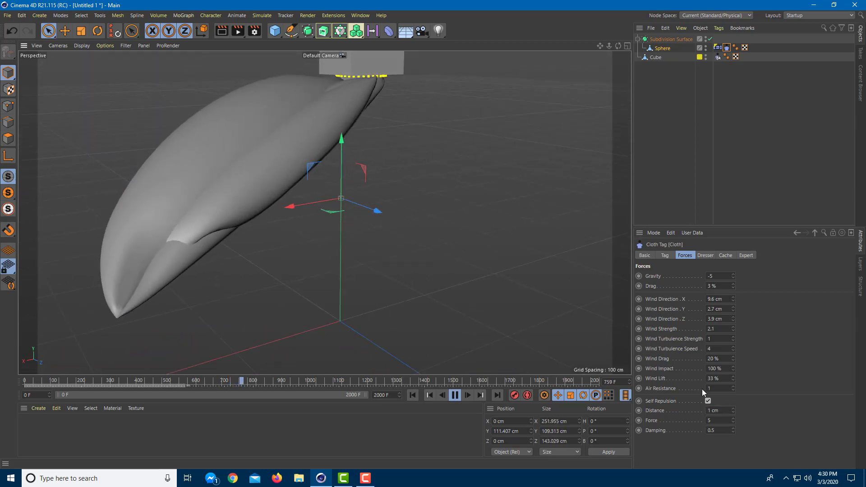
left_click_drag(732, 421, 732, 415)
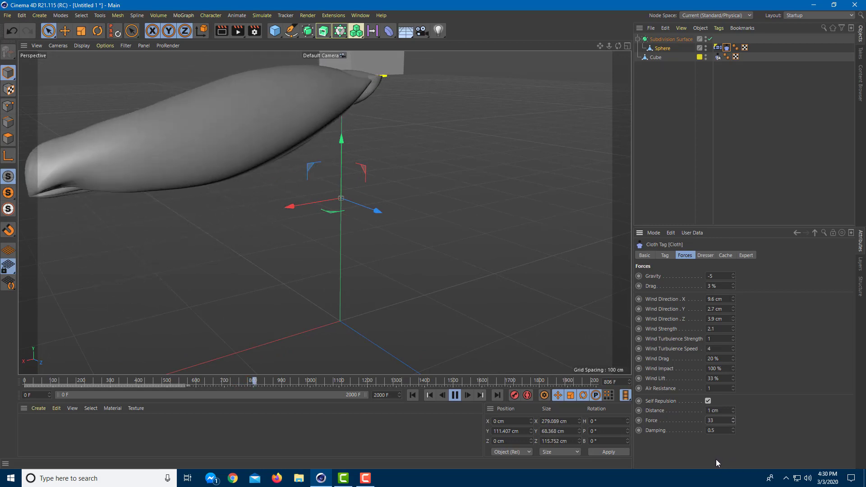
left_click_drag(734, 429, 734, 423)
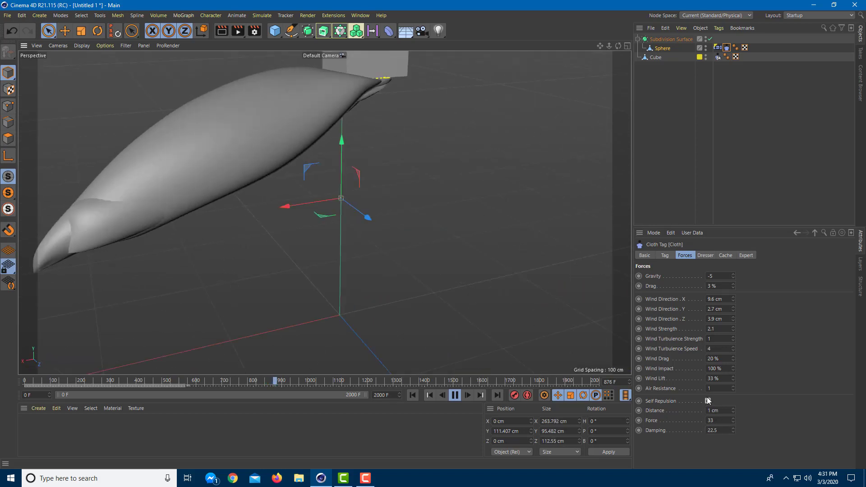
left_click(708, 401)
left_click_drag(389, 187, 393, 191, "alt")
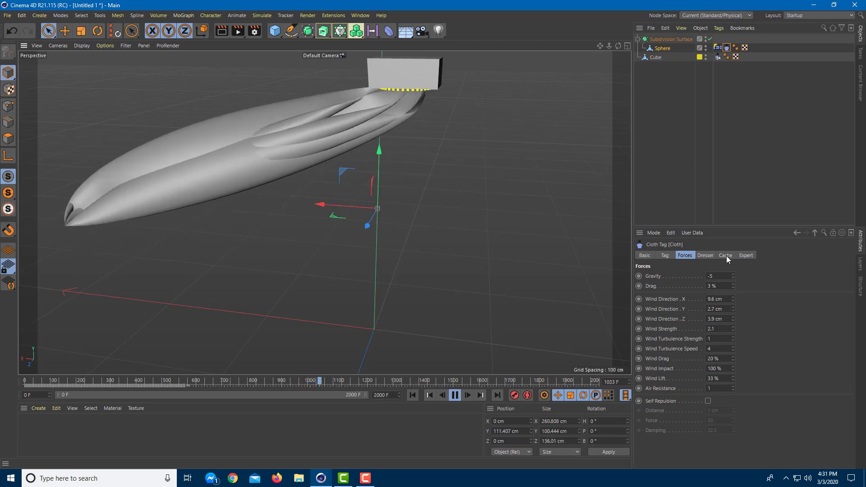
- Enter -20 for cloth Gravity and deselect everything
left_click_drag(733, 276, 724, 277)
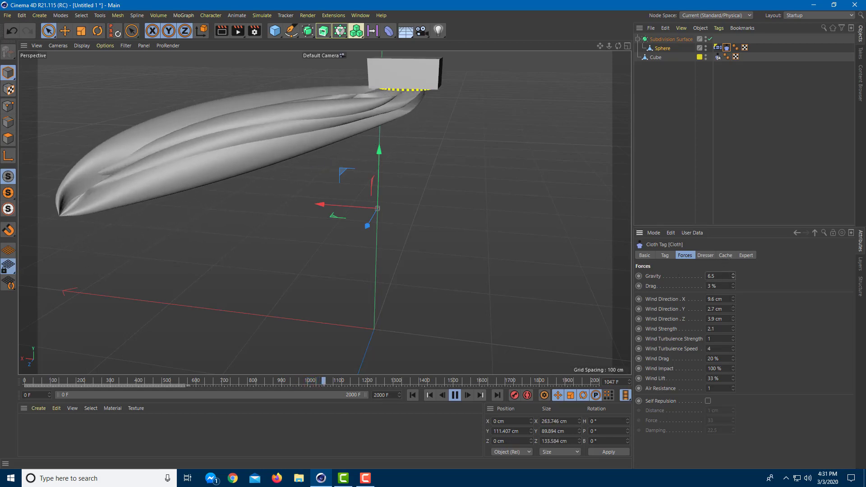
left_click_drag(472, 176, 468, 280, "alt")
left_click(717, 276)
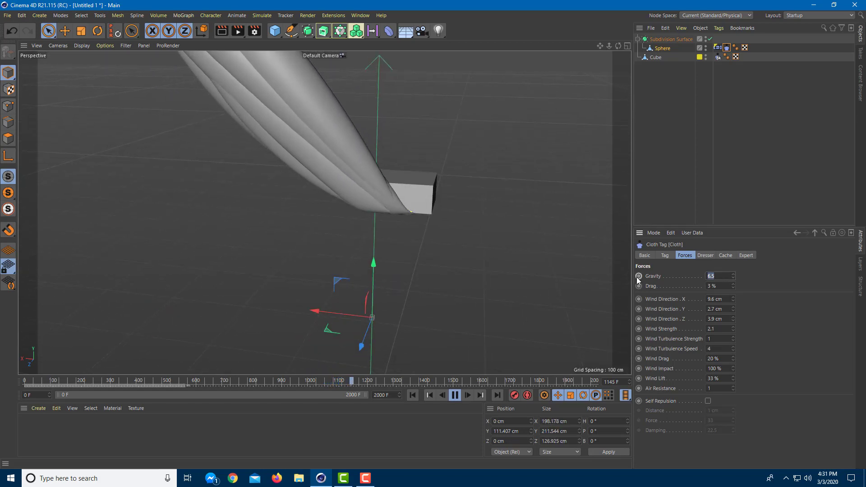
type("-20")
key("Return")
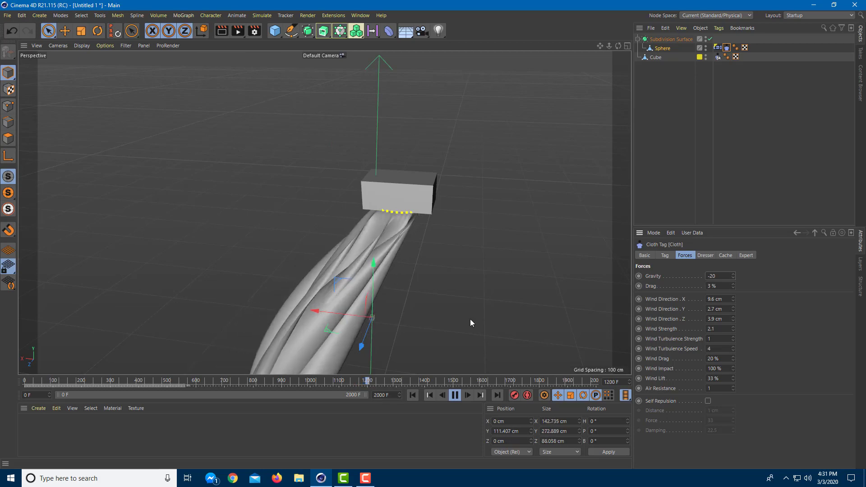
left_click_drag(470, 319, 364, 88, "alt")
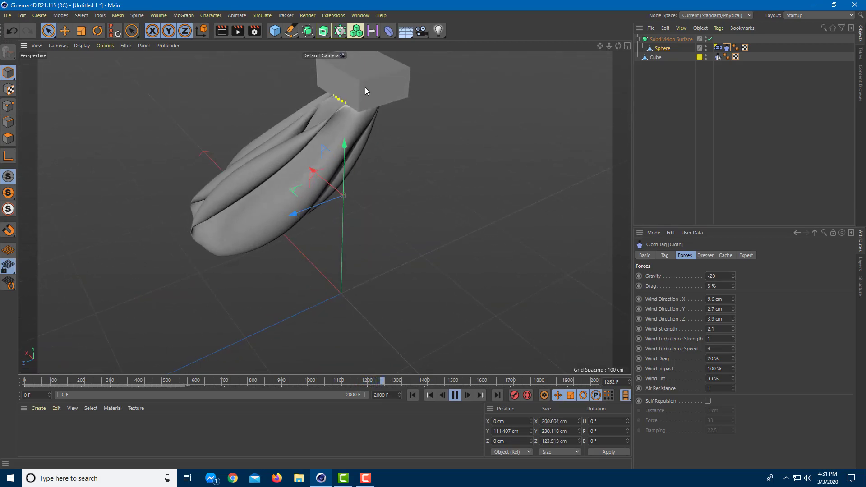
left_click_drag(361, 143, 443, 115, "alt")
left_click(672, 97)
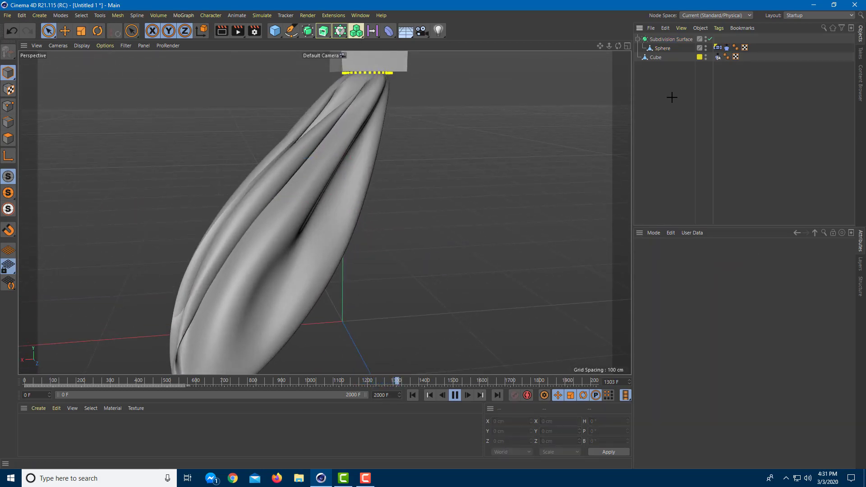
- Select the Cube and drag it along X to -174.342 cm, the cloth swinging beneath
left_click_drag(377, 113, 561, 117, "alt")
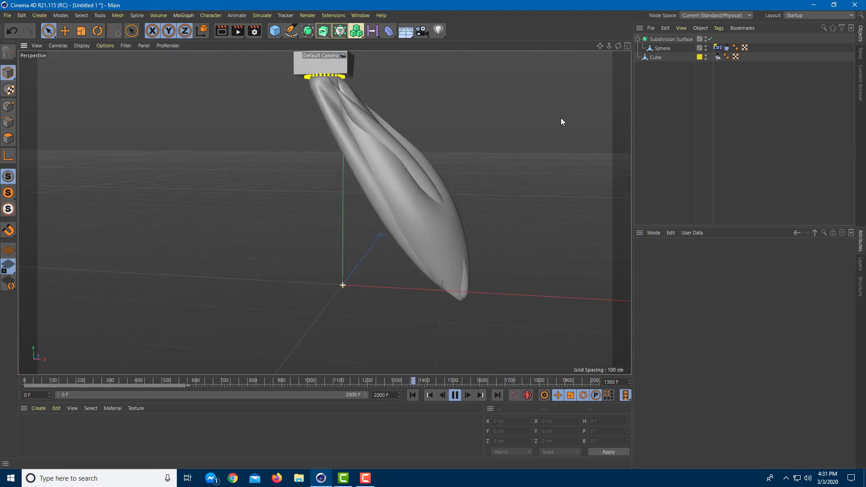
scroll(462, 168, "up", 3)
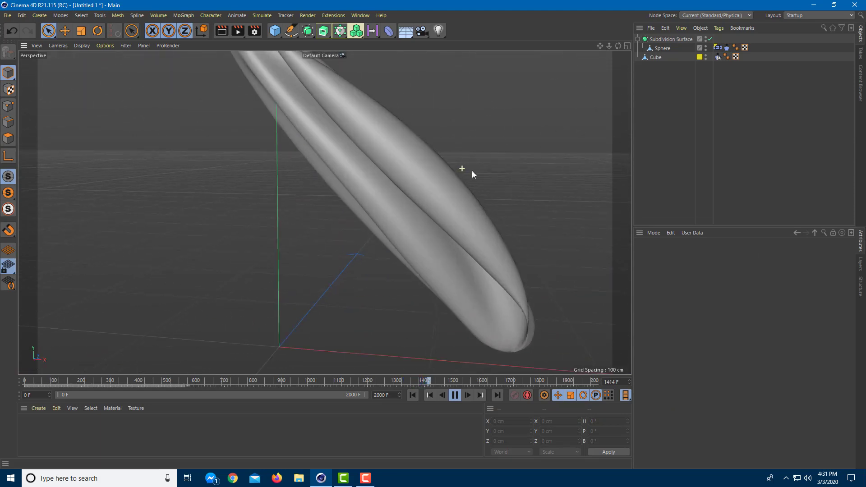
left_click_drag(472, 171, 266, 203, "alt")
scroll(266, 203, "down", 4)
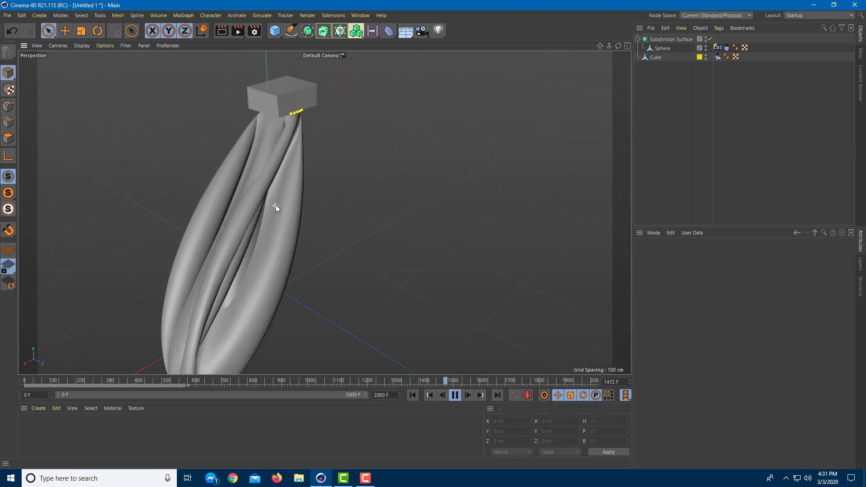
scroll(276, 205, "down", 3)
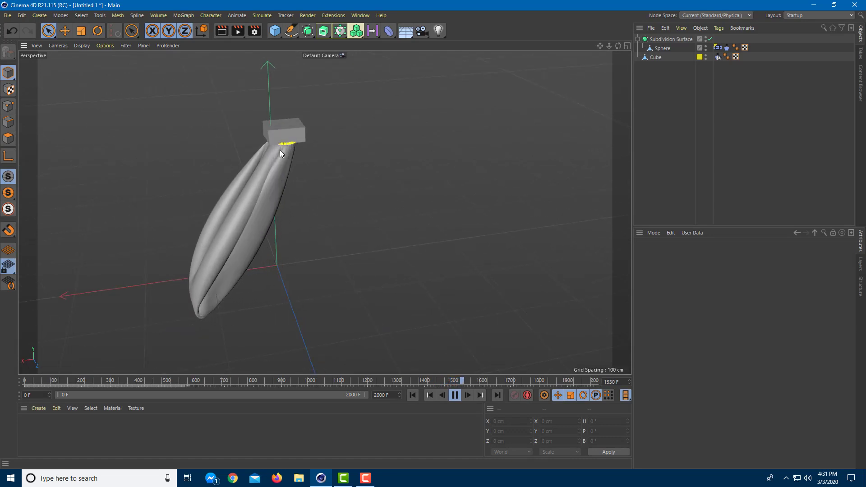
scroll(267, 171, "up", 2)
scroll(267, 170, "down", 2)
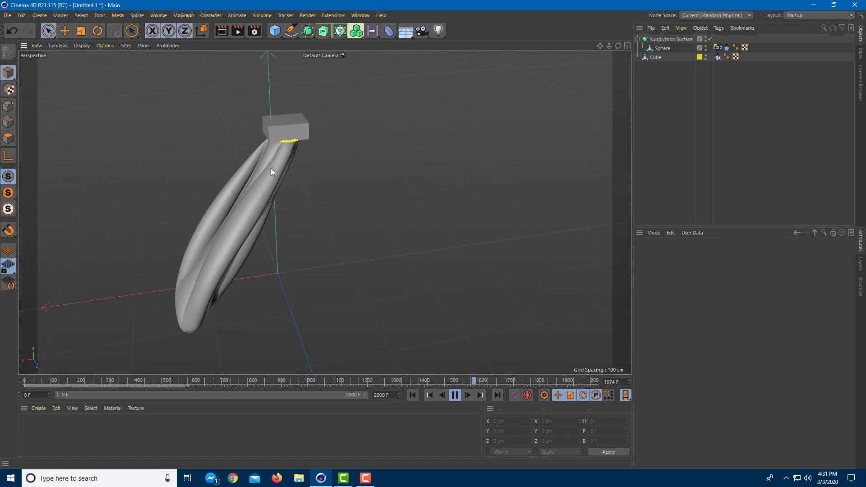
scroll(270, 169, "down", 1)
left_click(664, 39)
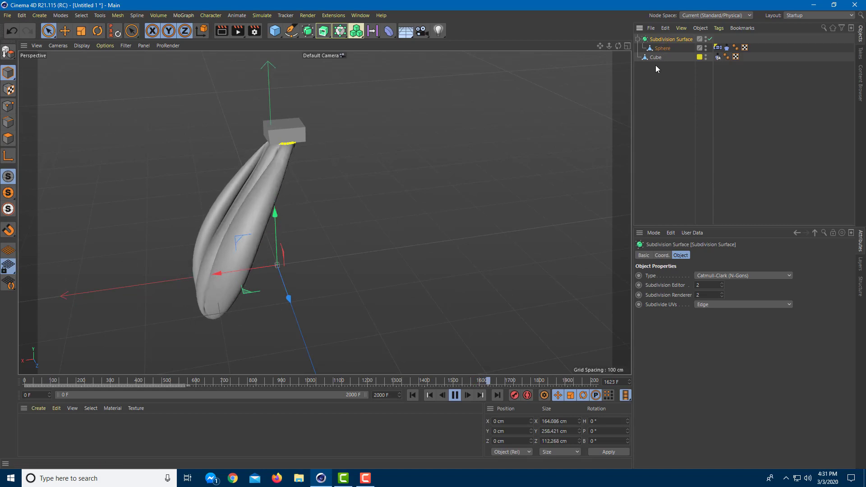
left_click(649, 57)
left_click_drag(252, 130, 495, 141)
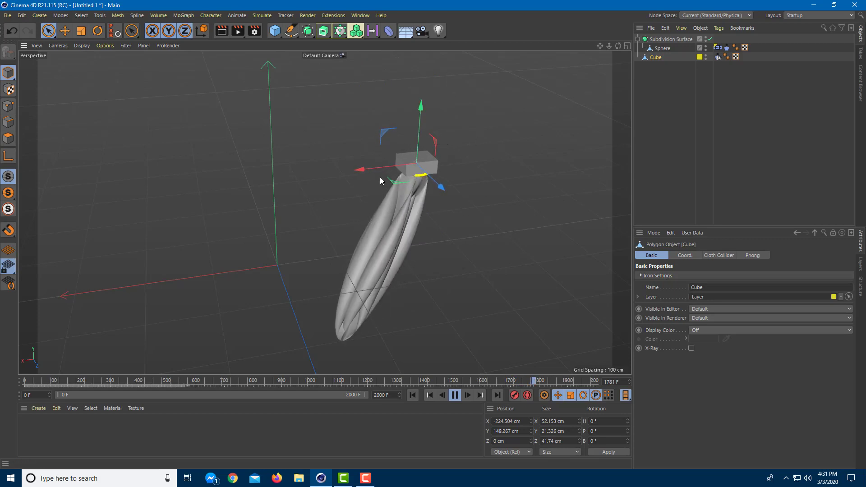
left_click_drag(369, 170, 347, 172)
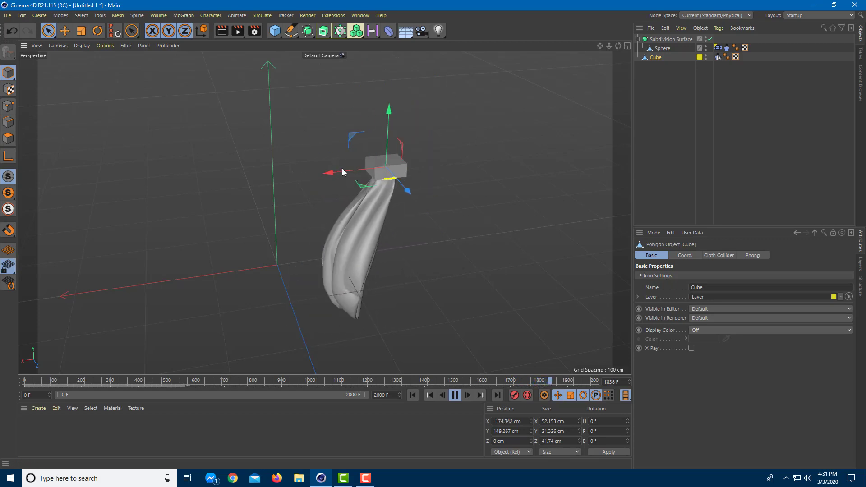